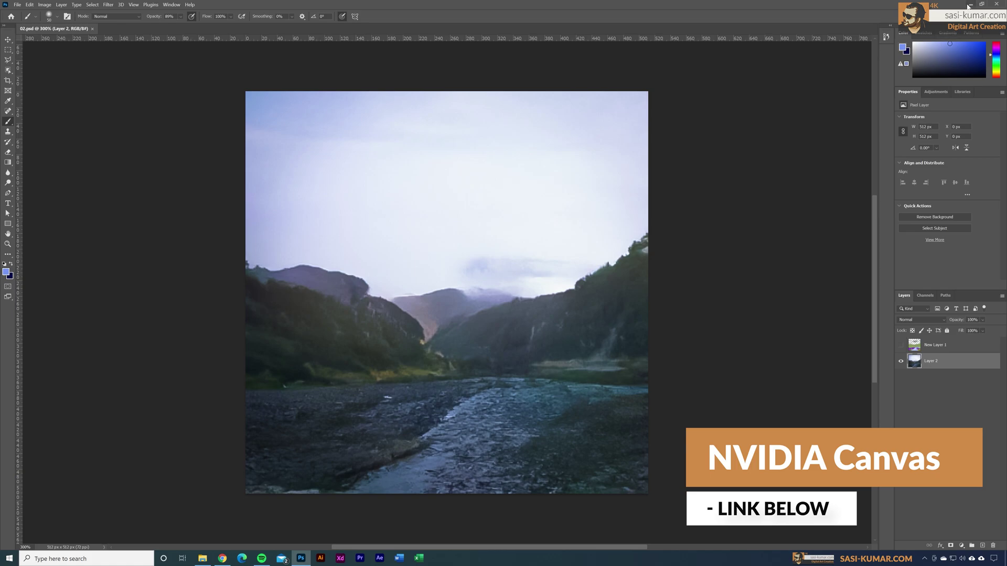
Switch to NVIDIA Canvas from the desktop and apply the style showing a green alpine lake under a blue sky
{"action": "left_click", "coordinate": [970, 4]}
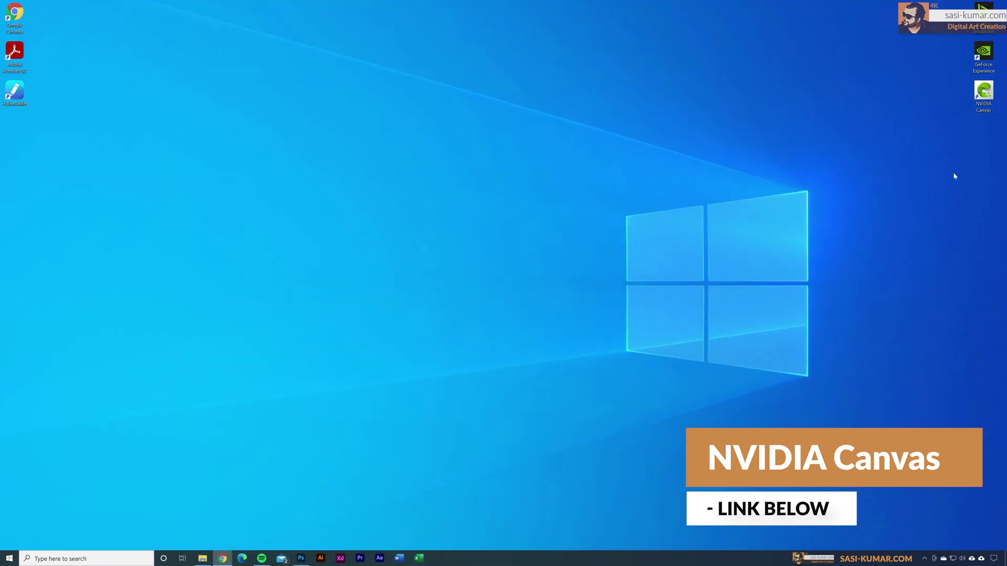
{"action": "double_click", "coordinate": [982, 98]}
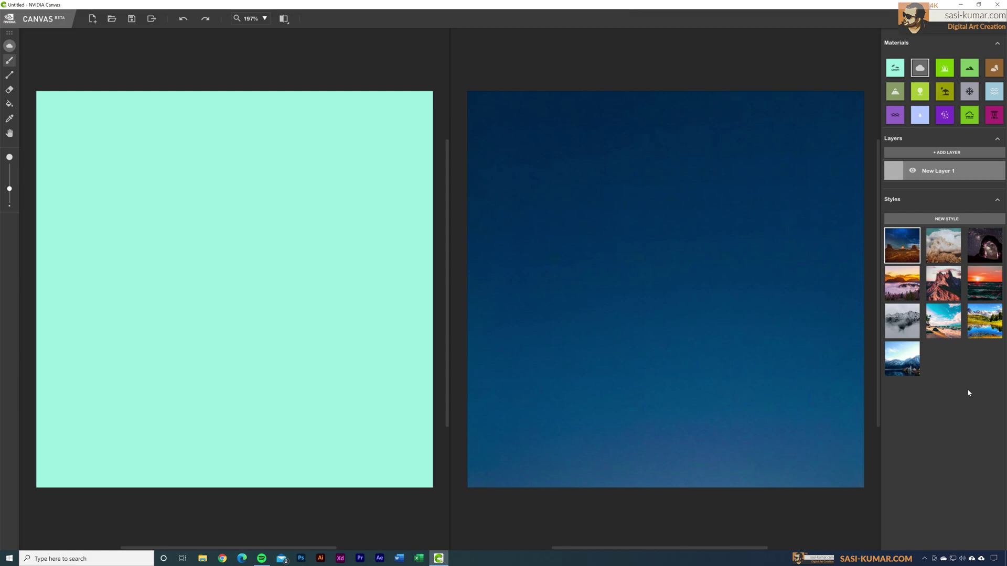
{"action": "left_click", "coordinate": [983, 324]}
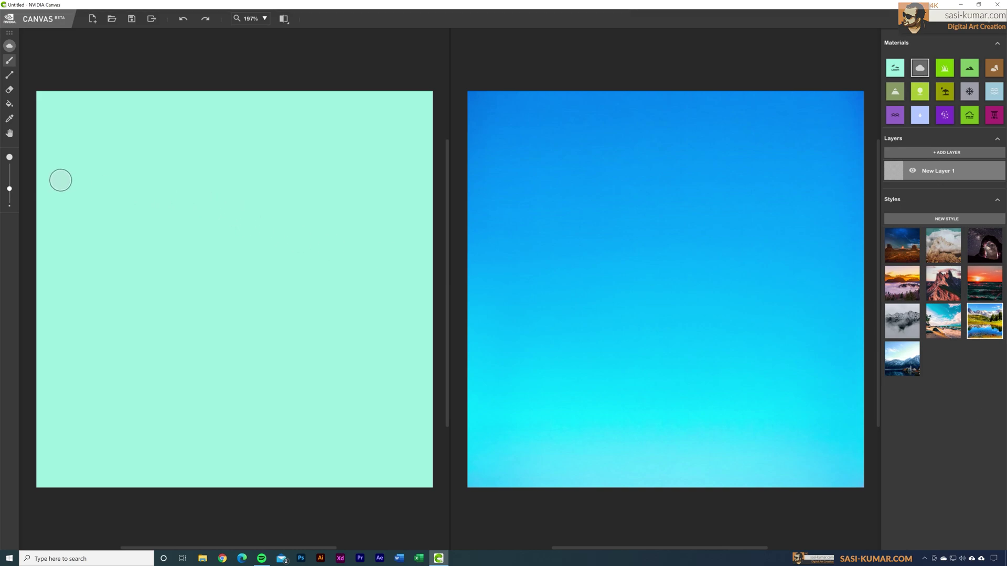
Paint a test cloud stroke across the upper sky, reduce the brush size, and undo the stroke
{"action": "mouse_move", "coordinate": [50, 157]}
{"action": "left_mouse_down"}
{"action": "mouse_move", "coordinate": [74, 167]}
{"action": "mouse_move", "coordinate": [193, 157]}
{"action": "left_mouse_up"}
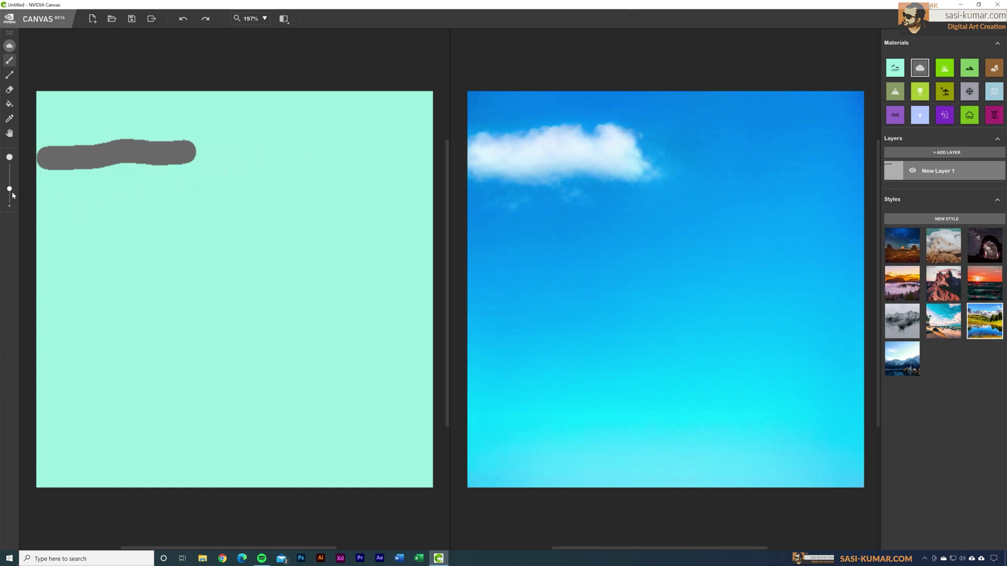
{"action": "left_click_drag", "start_coordinate": [9, 193], "coordinate": [9, 209]}
{"action": "key", "text": "ctrl+z"}
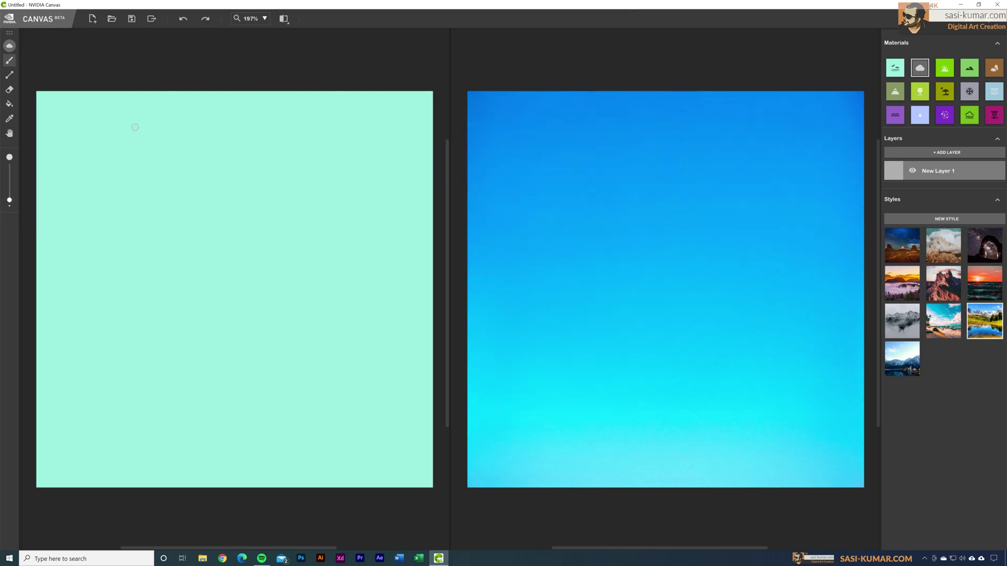
Paint thin cloud strokes in the upper corners of the sky and a long curved one across the middle
{"action": "left_click_drag", "start_coordinate": [50, 139], "coordinate": [67, 156]}
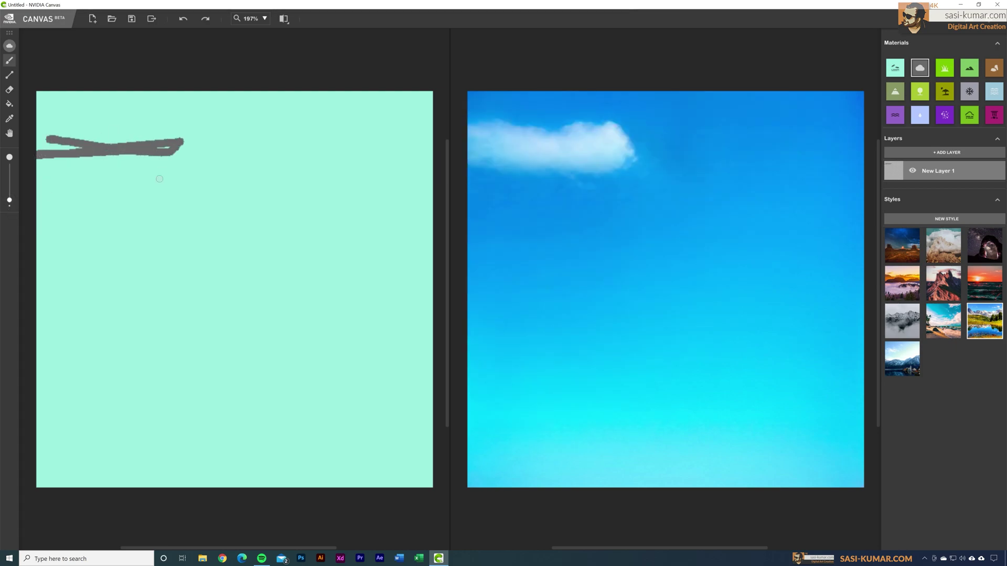
{"action": "left_click_drag", "start_coordinate": [317, 164], "coordinate": [409, 159]}
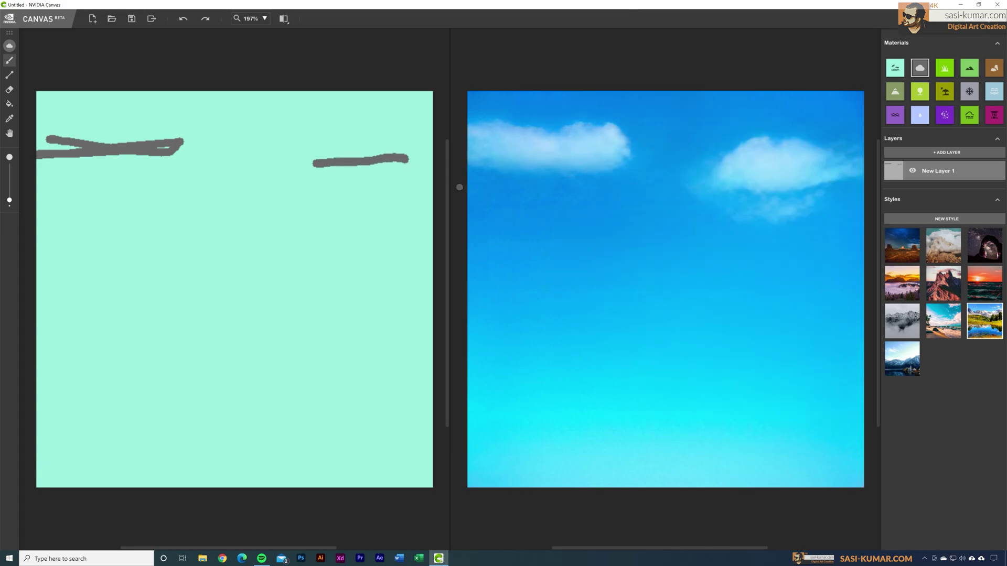
{"action": "left_click_drag", "start_coordinate": [402, 99], "coordinate": [437, 98]}
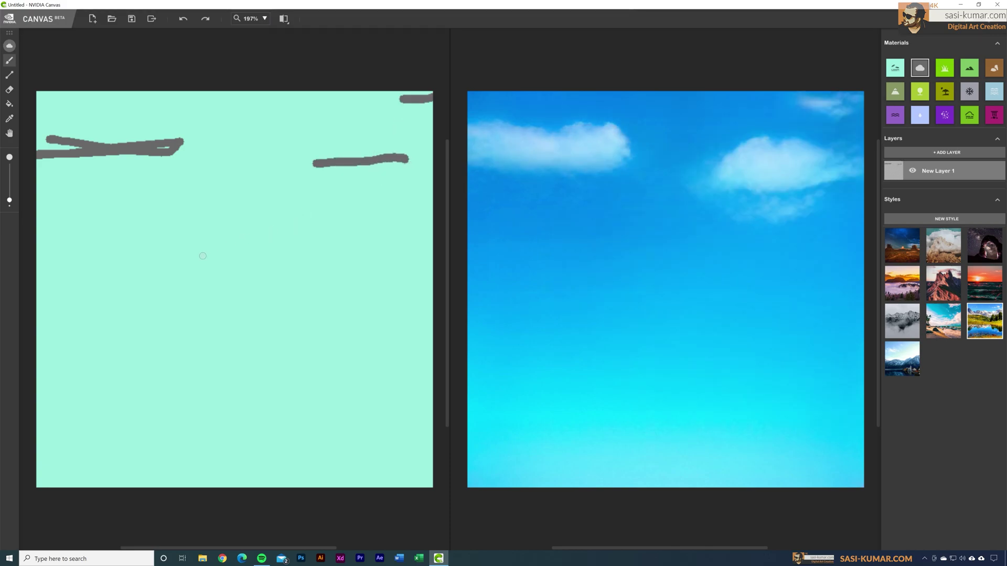
{"action": "left_click_drag", "start_coordinate": [203, 257], "coordinate": [569, 301]}
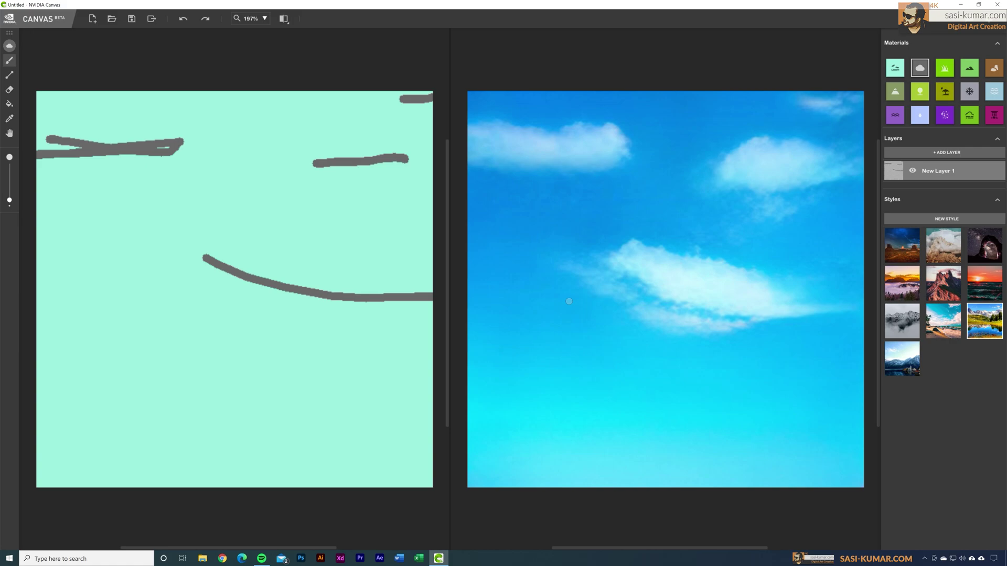
On a new layer, outline a mountain ridge descending to the right and fill the area below it with mountain material
{"action": "left_click", "coordinate": [944, 154]}
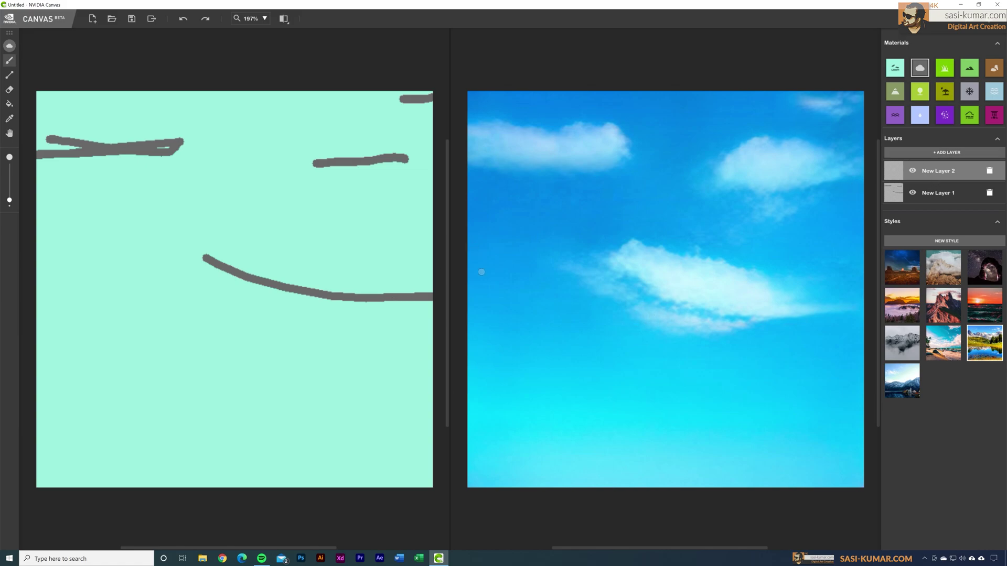
{"action": "left_click", "coordinate": [895, 94]}
{"action": "mouse_move", "coordinate": [33, 315]}
{"action": "left_mouse_down"}
{"action": "mouse_move", "coordinate": [117, 252]}
{"action": "mouse_move", "coordinate": [187, 327]}
{"action": "mouse_move", "coordinate": [265, 304]}
{"action": "mouse_move", "coordinate": [333, 349]}
{"action": "mouse_move", "coordinate": [359, 343]}
{"action": "mouse_move", "coordinate": [388, 368]}
{"action": "mouse_move", "coordinate": [438, 371]}
{"action": "left_mouse_up"}
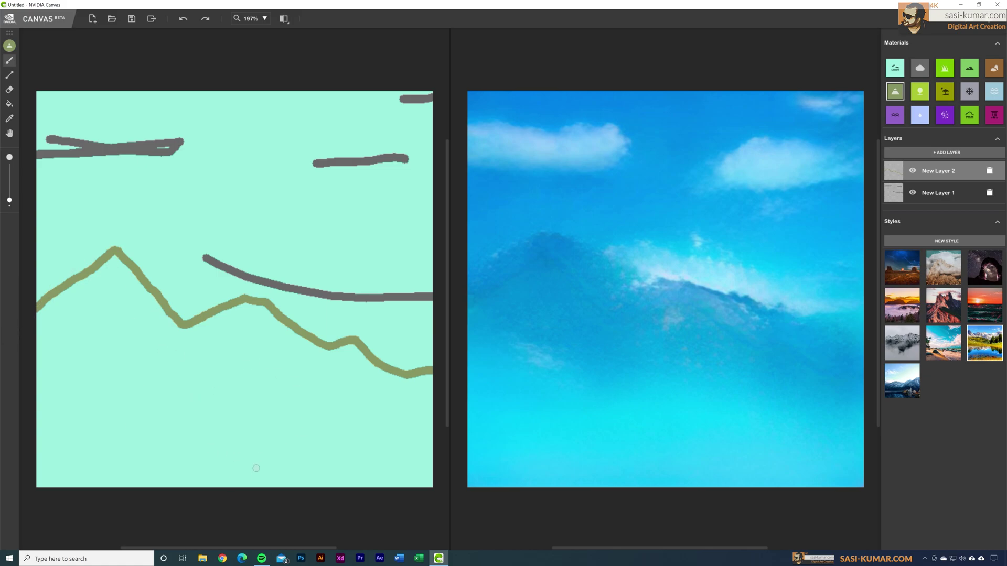
{"action": "left_click", "coordinate": [10, 105]}
{"action": "left_click", "coordinate": [122, 295]}
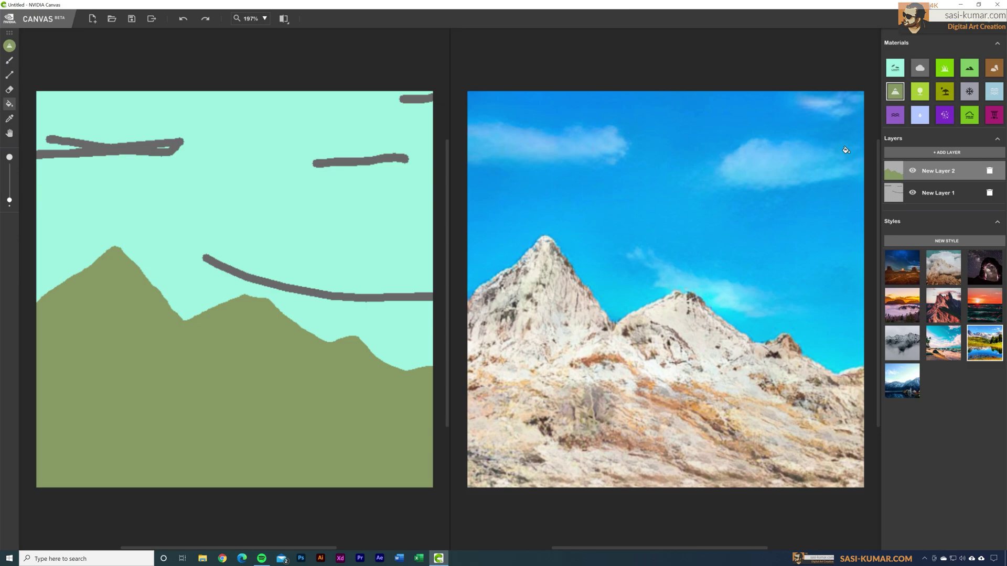
Add a new layer and brush tree material along the lower mountain slopes and the right edge of the canvas
{"action": "left_click", "coordinate": [962, 152]}
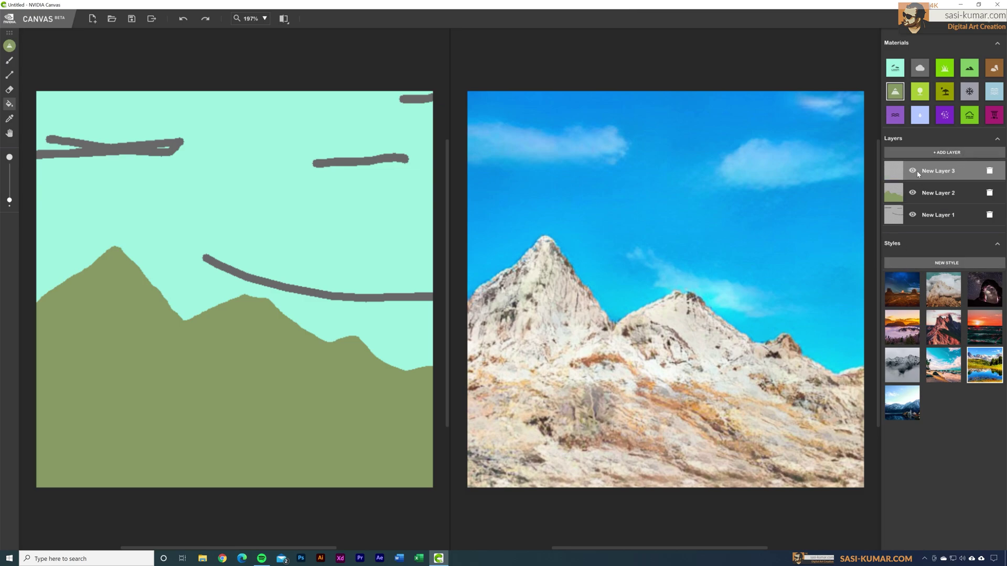
{"action": "left_click", "coordinate": [920, 93]}
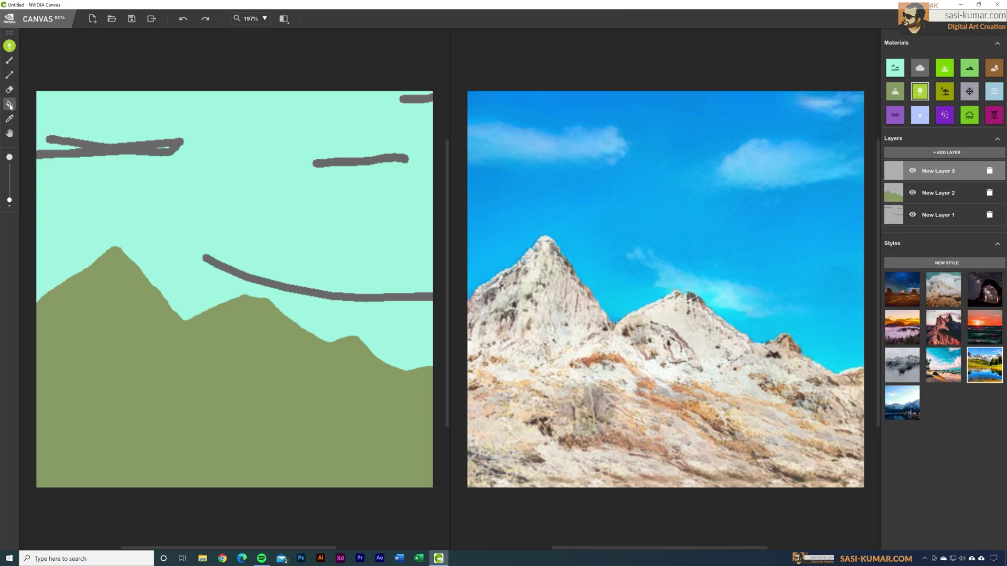
{"action": "left_click", "coordinate": [9, 60]}
{"action": "mouse_move", "coordinate": [36, 404]}
{"action": "left_mouse_down"}
{"action": "mouse_move", "coordinate": [53, 387]}
{"action": "mouse_move", "coordinate": [84, 384]}
{"action": "mouse_move", "coordinate": [122, 418]}
{"action": "mouse_move", "coordinate": [137, 413]}
{"action": "mouse_move", "coordinate": [259, 462]}
{"action": "mouse_move", "coordinate": [273, 478]}
{"action": "left_mouse_up"}
{"action": "mouse_move", "coordinate": [389, 474]}
{"action": "left_mouse_down"}
{"action": "mouse_move", "coordinate": [484, 462]}
{"action": "mouse_move", "coordinate": [399, 488]}
{"action": "left_mouse_up"}
{"action": "mouse_move", "coordinate": [425, 415]}
{"action": "left_mouse_down"}
{"action": "mouse_move", "coordinate": [437, 404]}
{"action": "mouse_move", "coordinate": [415, 399]}
{"action": "mouse_move", "coordinate": [435, 369]}
{"action": "mouse_move", "coordinate": [444, 375]}
{"action": "mouse_move", "coordinate": [436, 387]}
{"action": "left_mouse_up"}
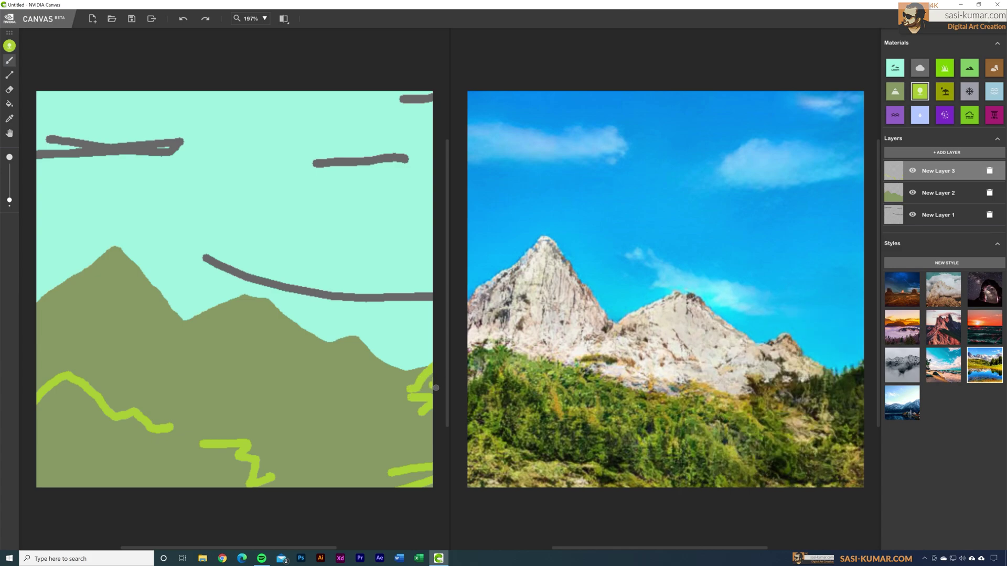
Brush more tree strokes on the left slope and along the base of the mountains
{"action": "left_click_drag", "start_coordinate": [46, 385], "coordinate": [25, 378]}
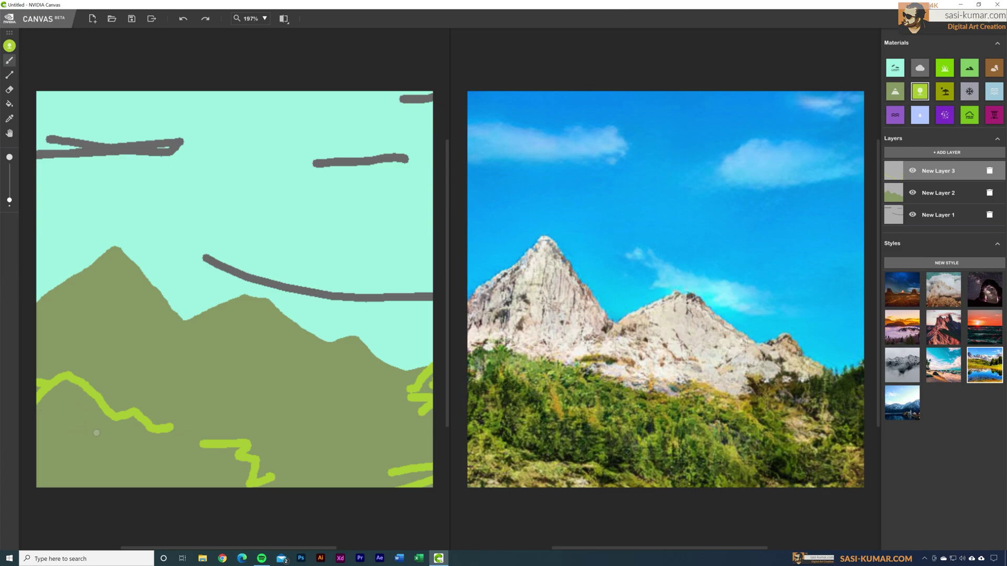
{"action": "left_click_drag", "start_coordinate": [38, 483], "coordinate": [143, 483]}
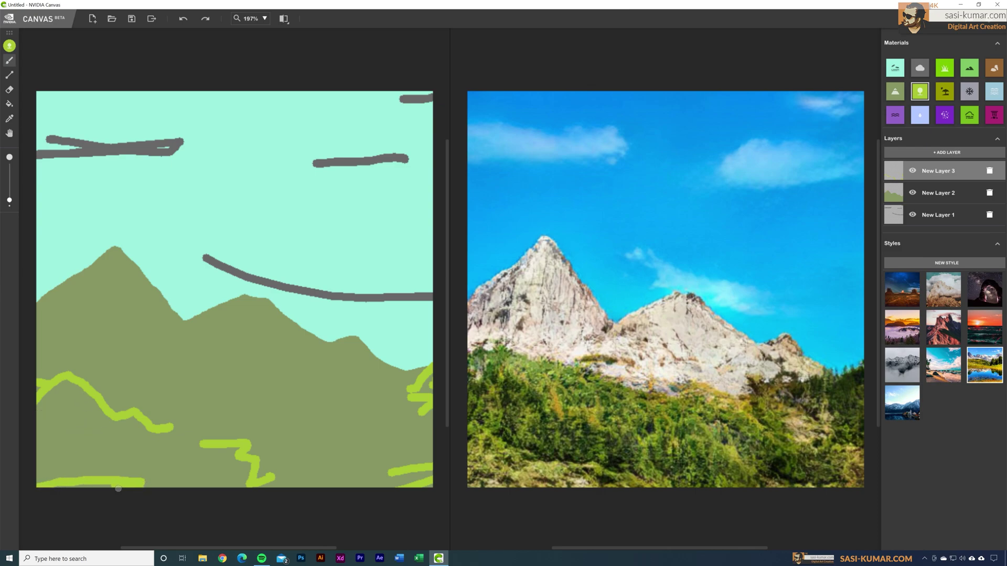
{"action": "mouse_move", "coordinate": [49, 466]}
{"action": "left_mouse_down"}
{"action": "mouse_move", "coordinate": [85, 473]}
{"action": "mouse_move", "coordinate": [80, 479]}
{"action": "mouse_move", "coordinate": [117, 471]}
{"action": "left_mouse_up"}
{"action": "left_click_drag", "start_coordinate": [255, 484], "coordinate": [381, 478]}
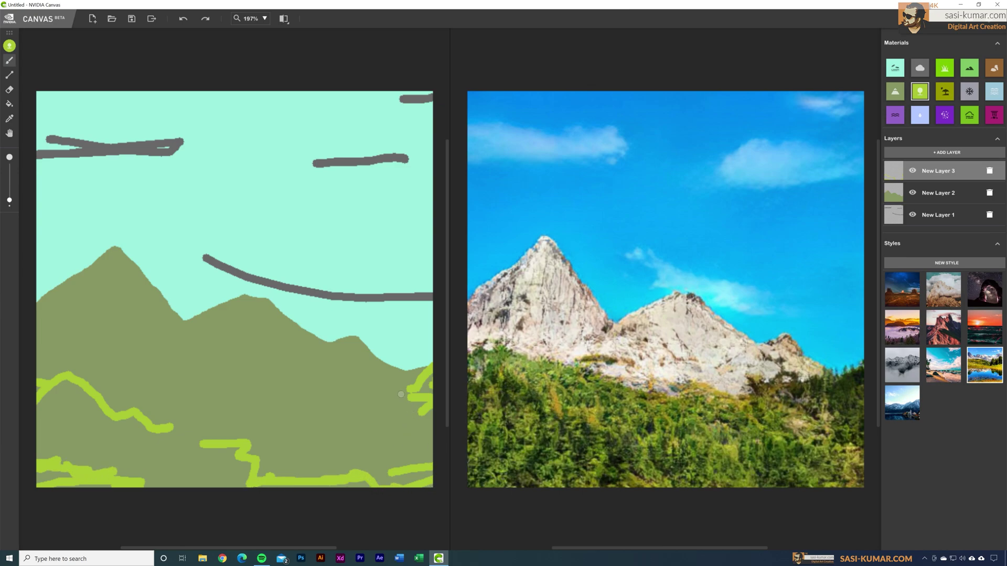
Paint short tree strokes along the tops of the three mountain peaks
{"action": "left_click_drag", "start_coordinate": [334, 350], "coordinate": [359, 349]}
{"action": "mouse_move", "coordinate": [200, 322]}
{"action": "left_mouse_down"}
{"action": "mouse_move", "coordinate": [238, 301]}
{"action": "mouse_move", "coordinate": [249, 320]}
{"action": "left_mouse_up"}
{"action": "left_click_drag", "start_coordinate": [40, 318], "coordinate": [119, 269]}
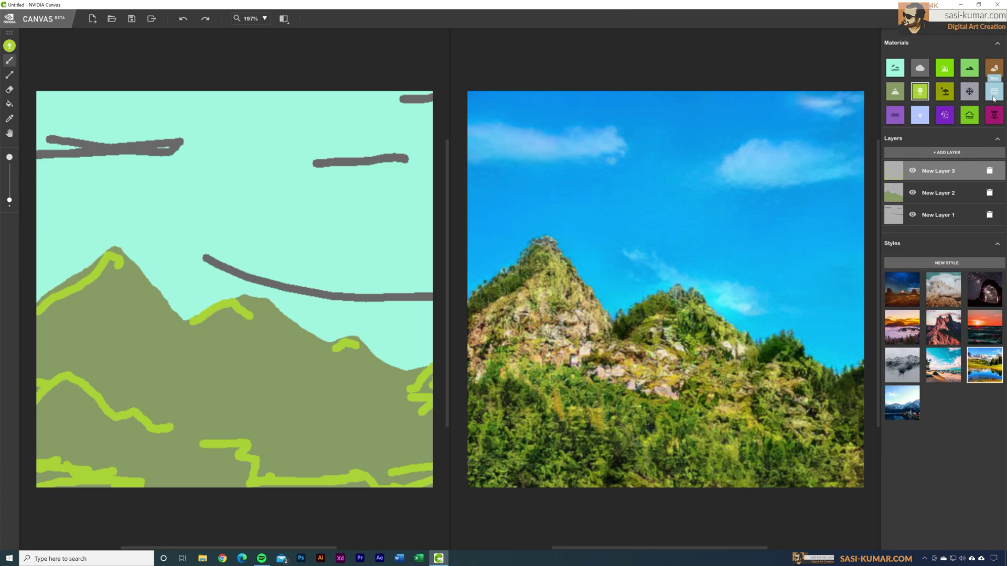
Add a new layer and paint a thin strip of River material along the bottom edge of the canvas
{"action": "left_click", "coordinate": [896, 119]}
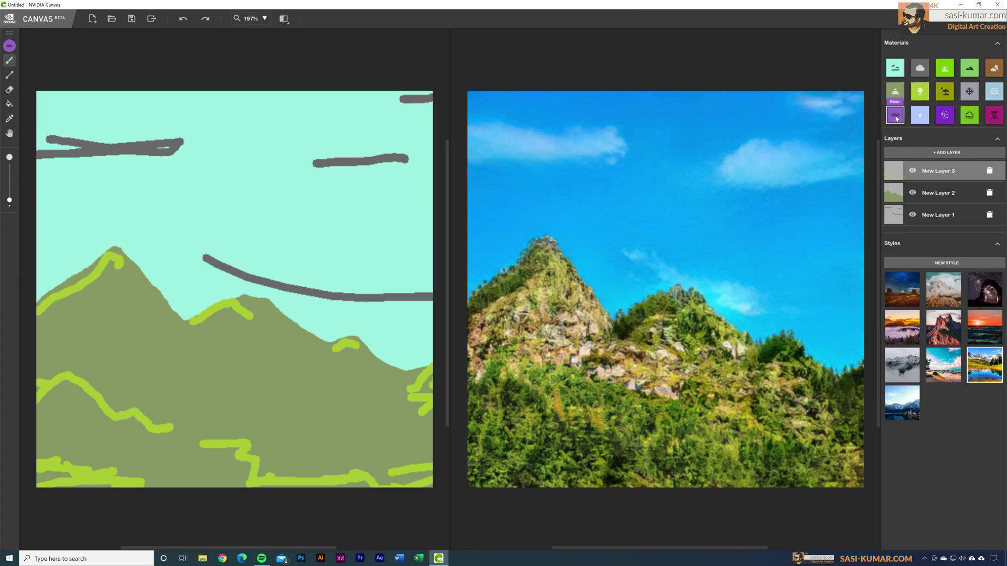
{"action": "left_click", "coordinate": [947, 152]}
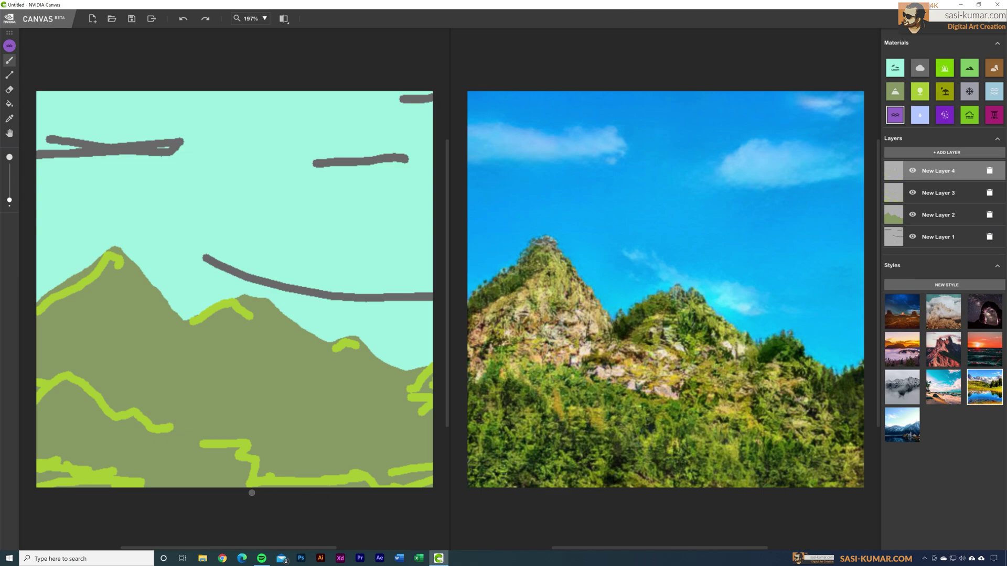
{"action": "mouse_move", "coordinate": [188, 486]}
{"action": "left_mouse_down"}
{"action": "mouse_move", "coordinate": [435, 481]}
{"action": "mouse_move", "coordinate": [389, 488]}
{"action": "left_mouse_up"}
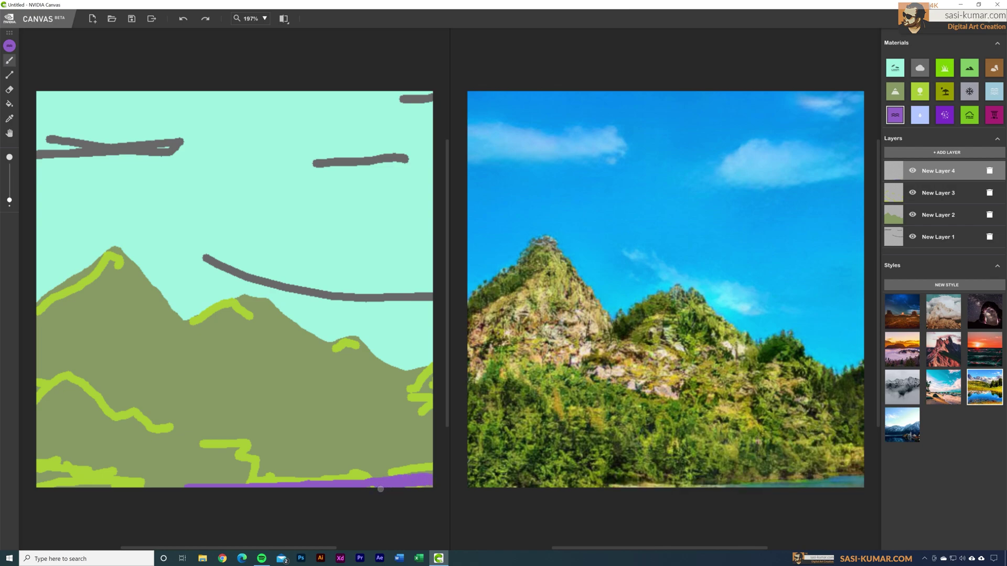
{"action": "mouse_move", "coordinate": [124, 493]}
{"action": "left_mouse_down"}
{"action": "mouse_move", "coordinate": [417, 474]}
{"action": "mouse_move", "coordinate": [446, 486]}
{"action": "left_mouse_up"}
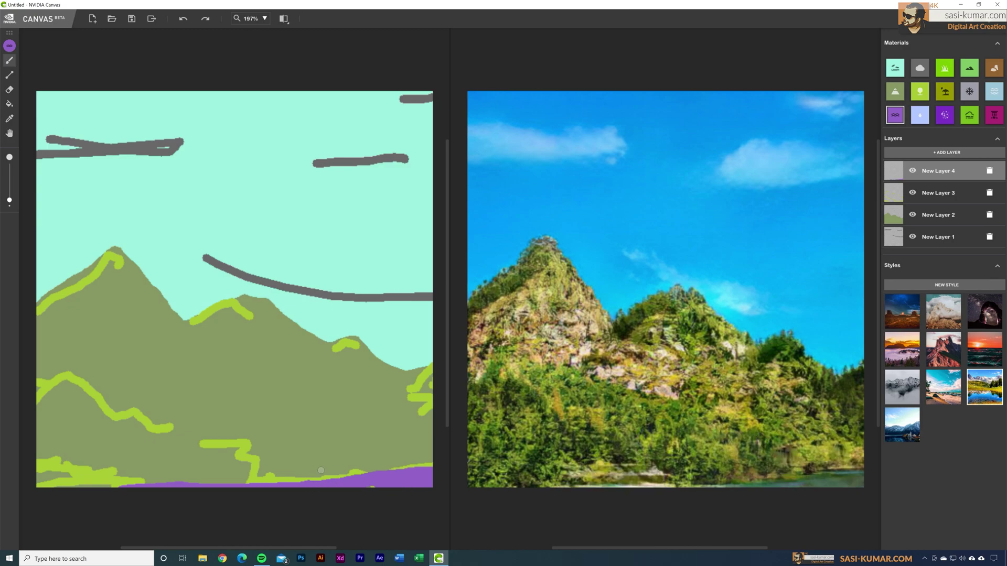
Enlarge the brush and thicken the river into a full-width band across the bottom of the landscape
{"action": "left_click_drag", "start_coordinate": [10, 200], "coordinate": [10, 191]}
{"action": "mouse_move", "coordinate": [45, 485]}
{"action": "left_mouse_down"}
{"action": "mouse_move", "coordinate": [318, 494]}
{"action": "mouse_move", "coordinate": [446, 468]}
{"action": "left_mouse_up"}
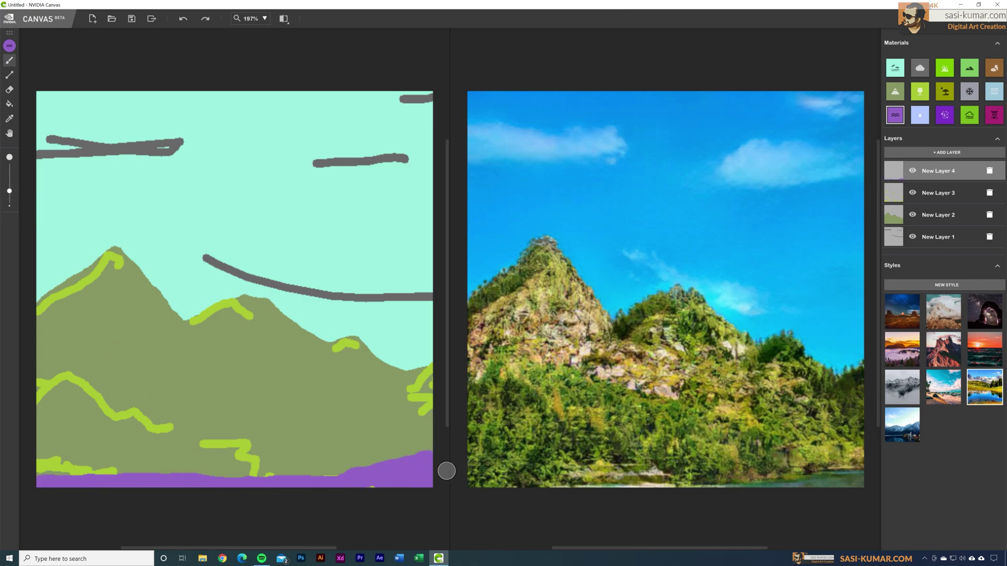
{"action": "mouse_move", "coordinate": [345, 495]}
{"action": "left_mouse_down"}
{"action": "mouse_move", "coordinate": [364, 490]}
{"action": "mouse_move", "coordinate": [310, 486]}
{"action": "mouse_move", "coordinate": [383, 511]}
{"action": "left_mouse_up"}
{"action": "mouse_move", "coordinate": [287, 500]}
{"action": "left_mouse_down"}
{"action": "mouse_move", "coordinate": [437, 471]}
{"action": "mouse_move", "coordinate": [1, 474]}
{"action": "left_mouse_up"}
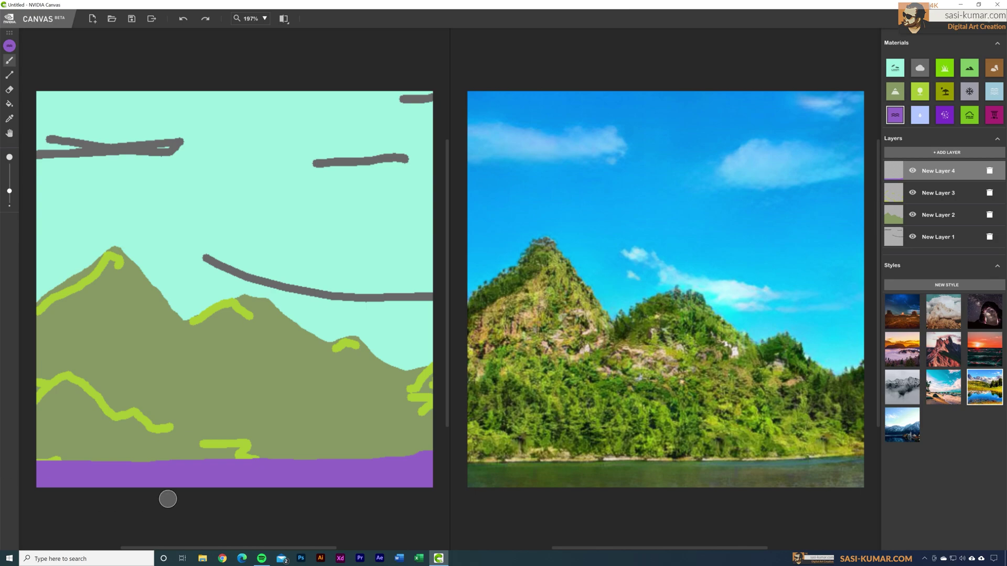
With a smaller brush, paint a waterfall below the third peak and water strokes at its base, undoing unwanted strokes
{"action": "left_click", "coordinate": [920, 117]}
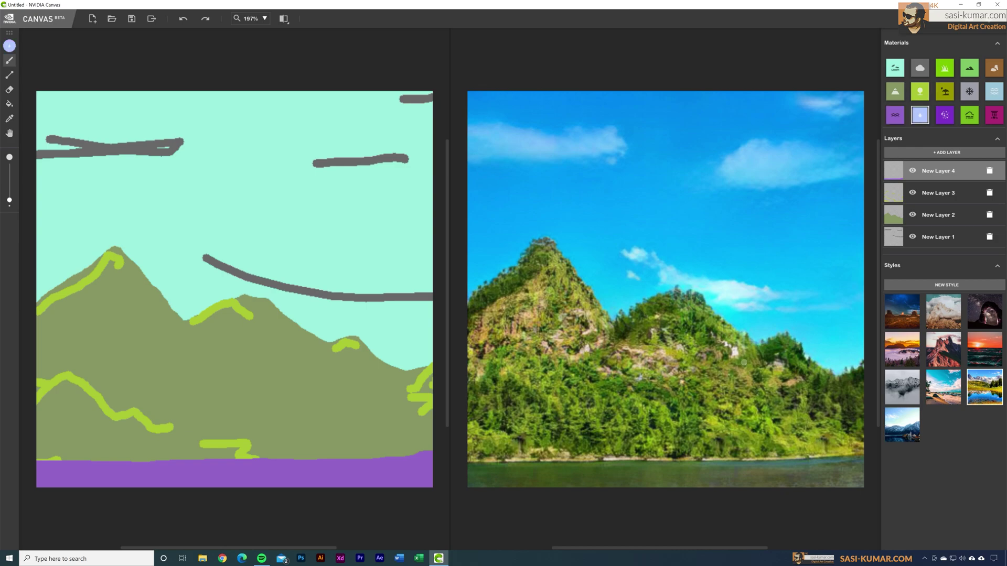
{"action": "mouse_move", "coordinate": [762, 356]}
{"action": "left_mouse_down"}
{"action": "mouse_move", "coordinate": [779, 425]}
{"action": "mouse_move", "coordinate": [777, 455]}
{"action": "mouse_move", "coordinate": [764, 461]}
{"action": "mouse_move", "coordinate": [771, 471]}
{"action": "mouse_move", "coordinate": [817, 465]}
{"action": "mouse_move", "coordinate": [722, 513]}
{"action": "mouse_move", "coordinate": [762, 474]}
{"action": "mouse_move", "coordinate": [703, 473]}
{"action": "mouse_move", "coordinate": [802, 490]}
{"action": "mouse_move", "coordinate": [859, 488]}
{"action": "mouse_move", "coordinate": [799, 458]}
{"action": "mouse_move", "coordinate": [814, 476]}
{"action": "mouse_move", "coordinate": [826, 463]}
{"action": "mouse_move", "coordinate": [735, 450]}
{"action": "mouse_move", "coordinate": [861, 447]}
{"action": "mouse_move", "coordinate": [757, 451]}
{"action": "mouse_move", "coordinate": [809, 442]}
{"action": "mouse_move", "coordinate": [896, 454]}
{"action": "mouse_move", "coordinate": [835, 433]}
{"action": "mouse_move", "coordinate": [767, 454]}
{"action": "mouse_move", "coordinate": [860, 450]}
{"action": "left_mouse_up"}
{"action": "key", "text": "ctrl+z"}
{"action": "key", "text": "ctrl+z"}
{"action": "left_click_drag", "start_coordinate": [677, 452], "coordinate": [864, 455]}
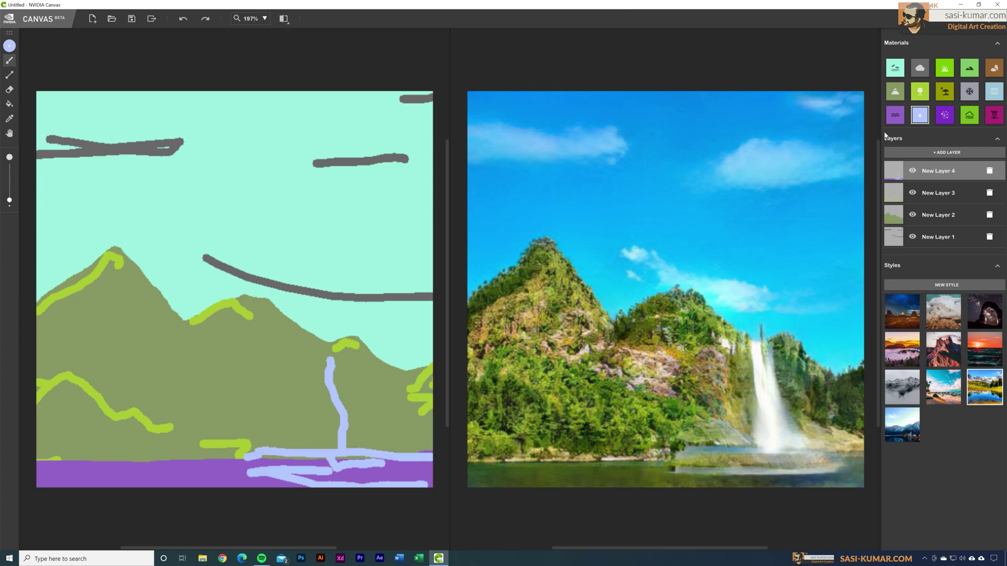
Paint grass strokes along the shoreline beneath the waterfall and farther left at the river's edge
{"action": "left_click", "coordinate": [946, 70]}
{"action": "left_click_drag", "start_coordinate": [260, 460], "coordinate": [425, 460]}
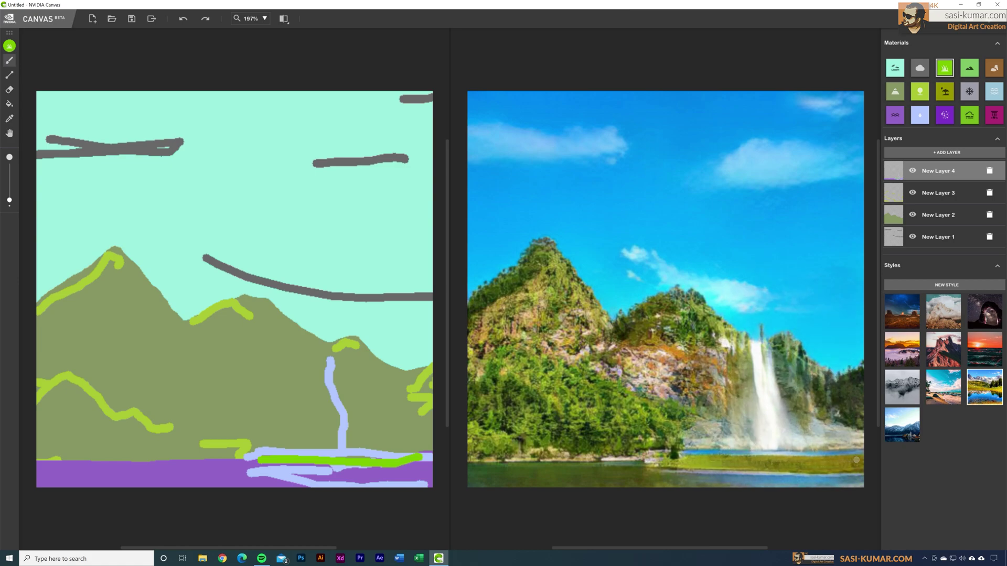
{"action": "left_click_drag", "start_coordinate": [219, 465], "coordinate": [161, 461]}
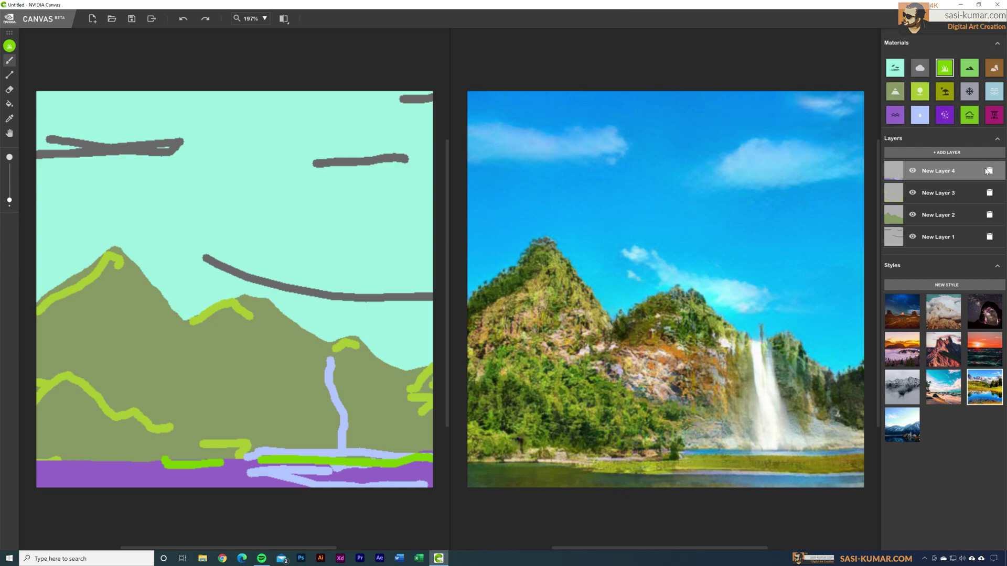
Add a layer between New Layer 2 and New Layer 1 and paint trees behind the ridge above the waterfall
{"action": "left_click", "coordinate": [921, 93]}
{"action": "double_click", "coordinate": [937, 237]}
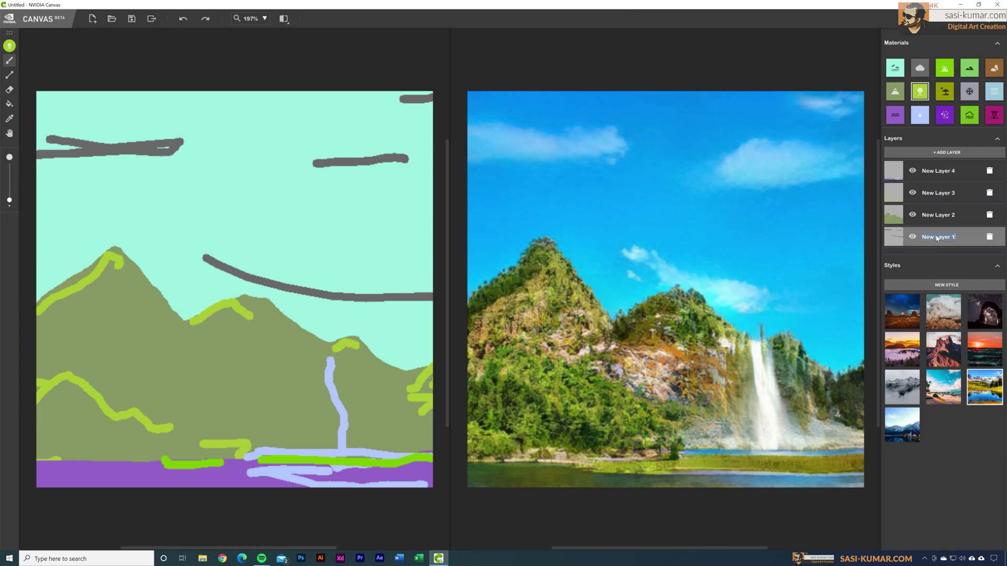
{"action": "left_click", "coordinate": [950, 153]}
{"action": "left_click_drag", "start_coordinate": [935, 178], "coordinate": [936, 242]}
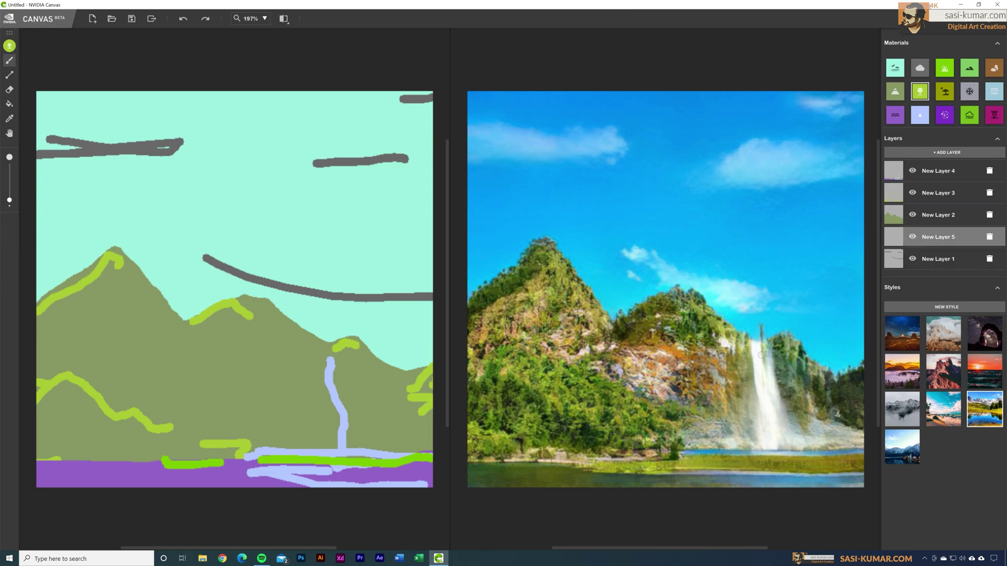
{"action": "left_click_drag", "start_coordinate": [741, 331], "coordinate": [775, 336]}
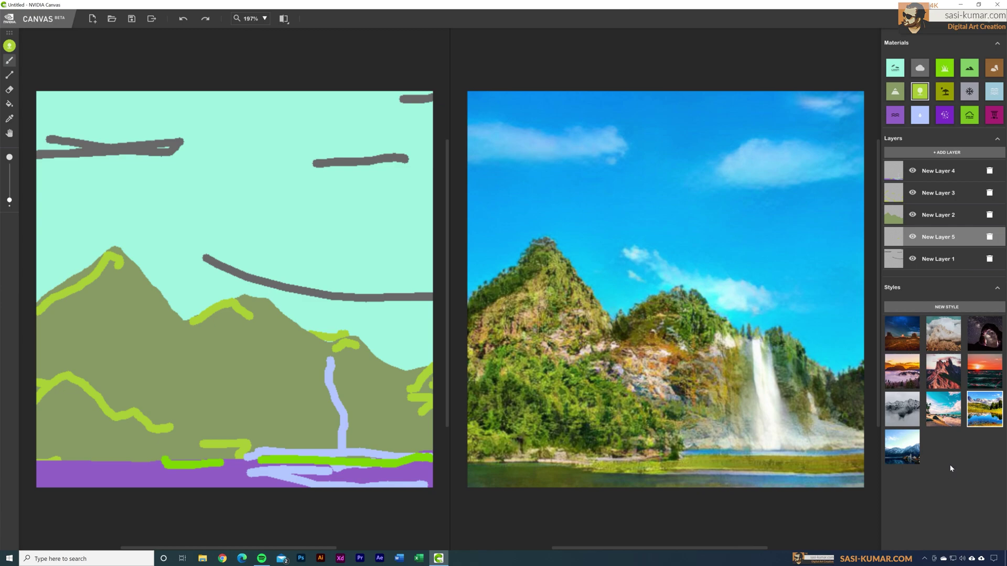
Try the beach, misty mountain, purple sunset, cloudy mountain, night arch, red sea sunset, blue mountain lake and desert styles on the landscape
{"action": "left_click", "coordinate": [943, 420]}
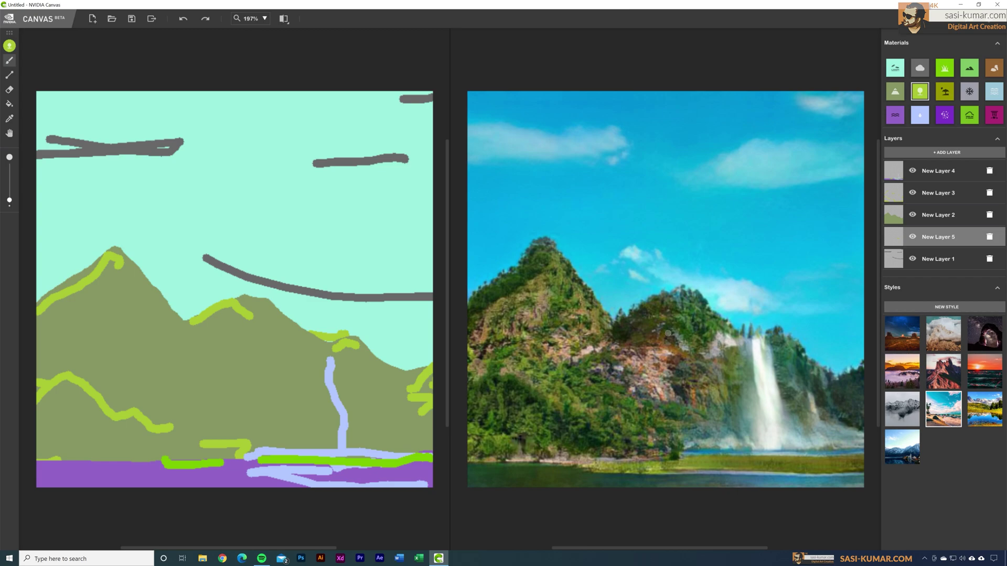
{"action": "left_click", "coordinate": [901, 414]}
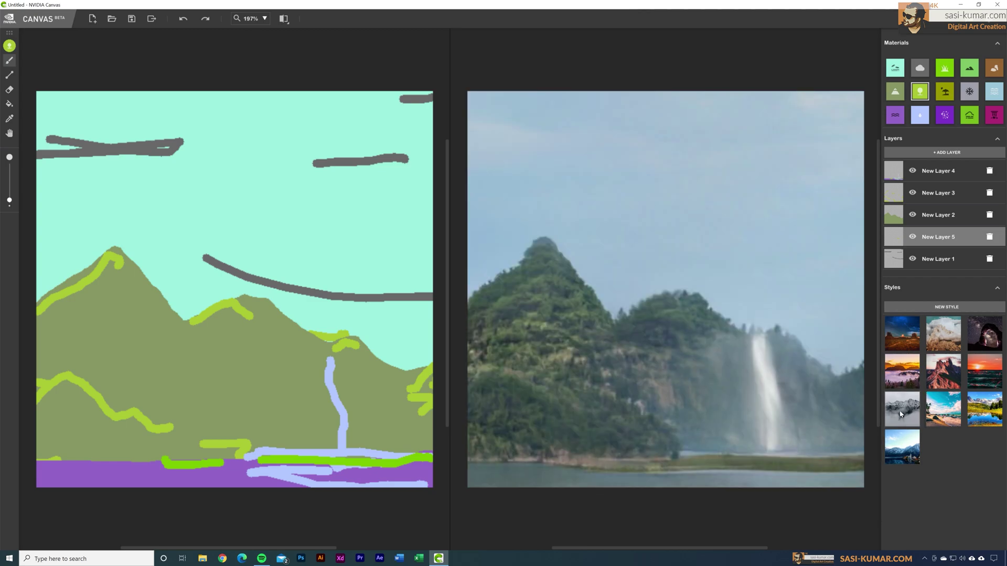
{"action": "left_click", "coordinate": [903, 376]}
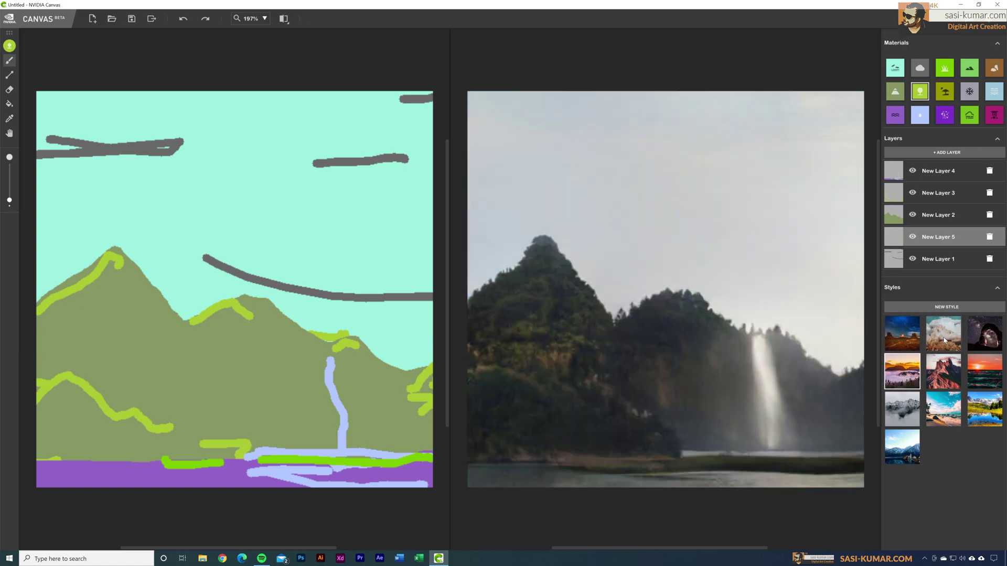
{"action": "left_click", "coordinate": [944, 333]}
{"action": "left_click", "coordinate": [984, 334]}
{"action": "left_click", "coordinate": [985, 372]}
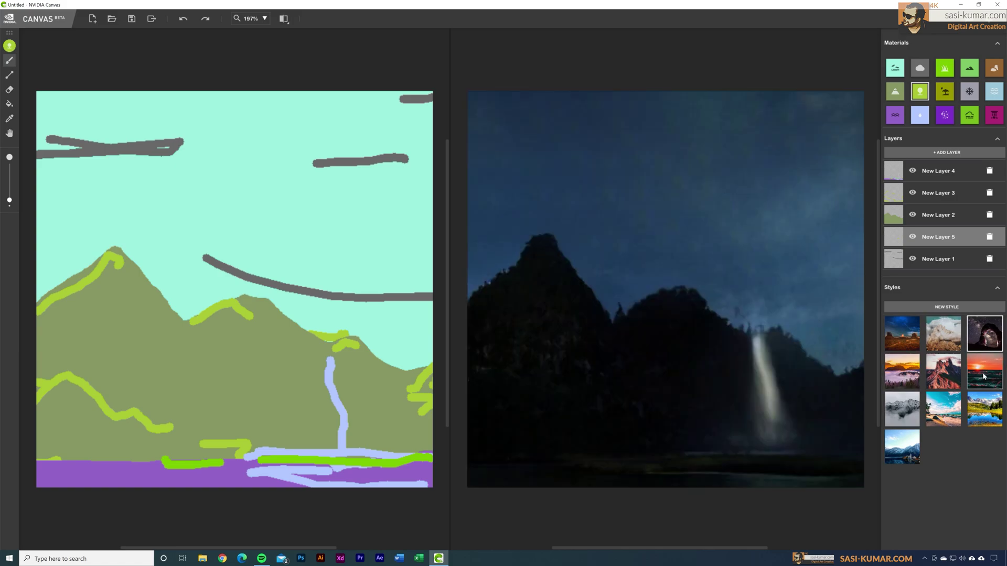
{"action": "left_click", "coordinate": [902, 447]}
{"action": "left_click", "coordinate": [902, 336]}
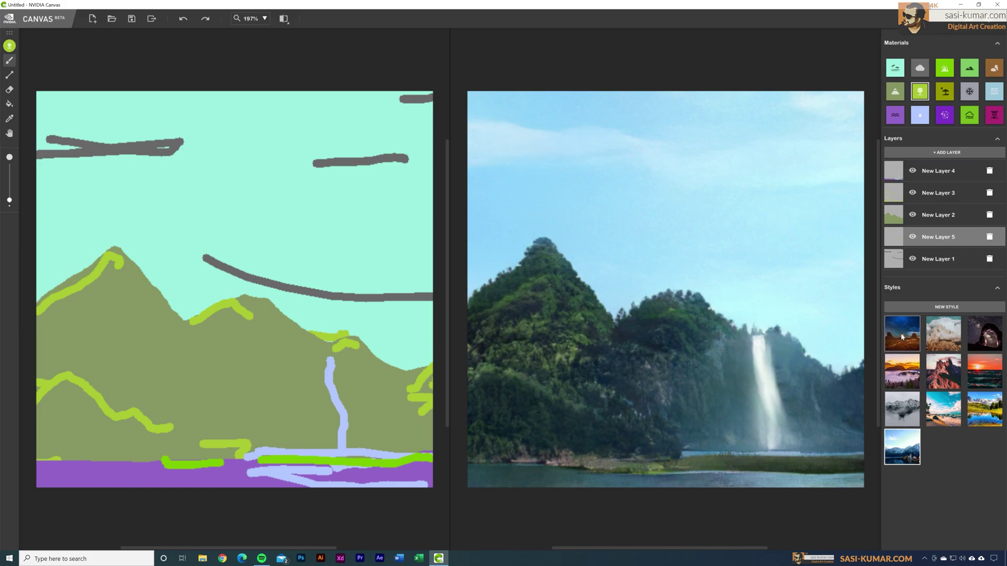
Import the Scene-02 image as a new style and apply it to the landscape
{"action": "left_click", "coordinate": [972, 308]}
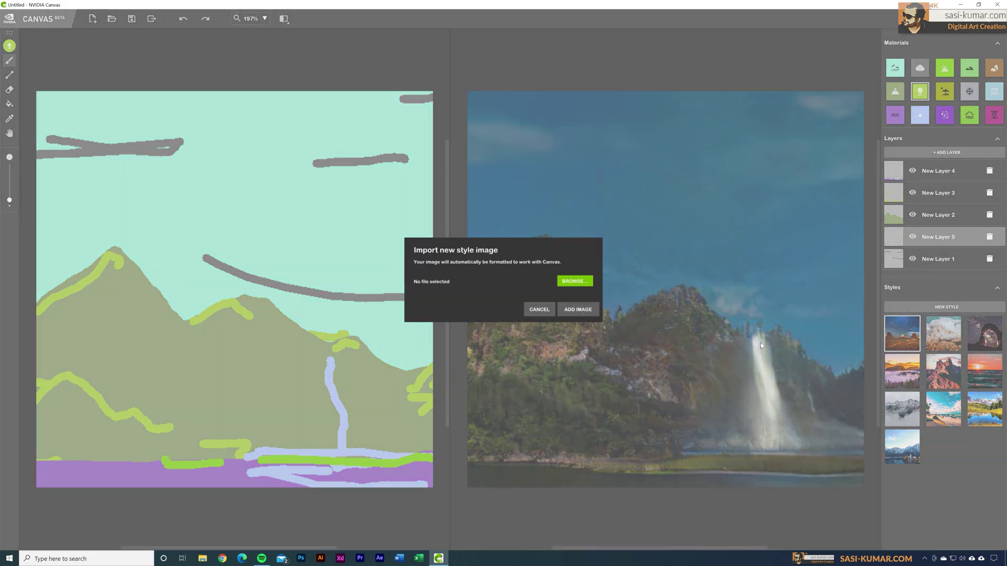
{"action": "left_click", "coordinate": [575, 281]}
{"action": "left_click", "coordinate": [251, 133]}
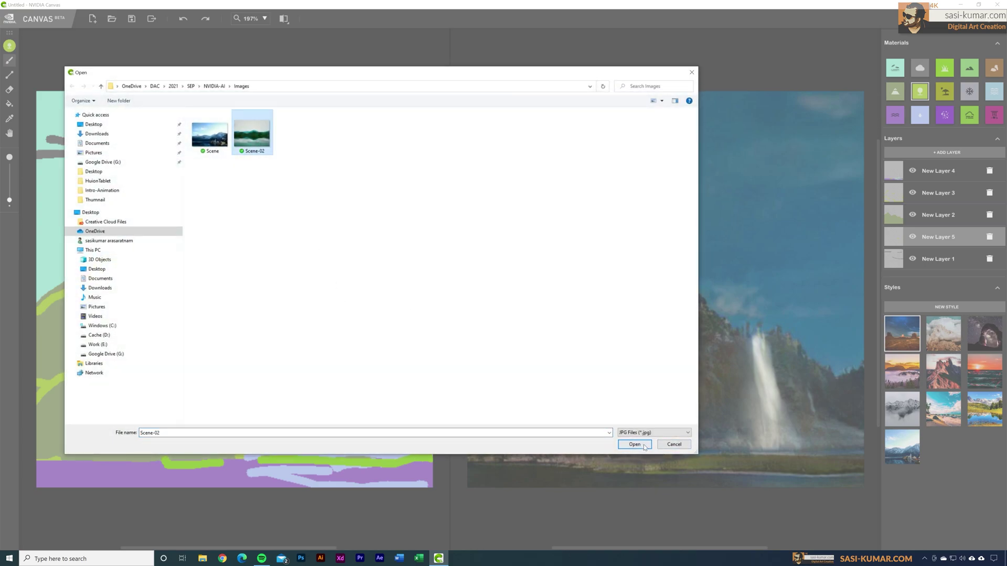
{"action": "left_click", "coordinate": [642, 444]}
{"action": "left_click", "coordinate": [568, 310]}
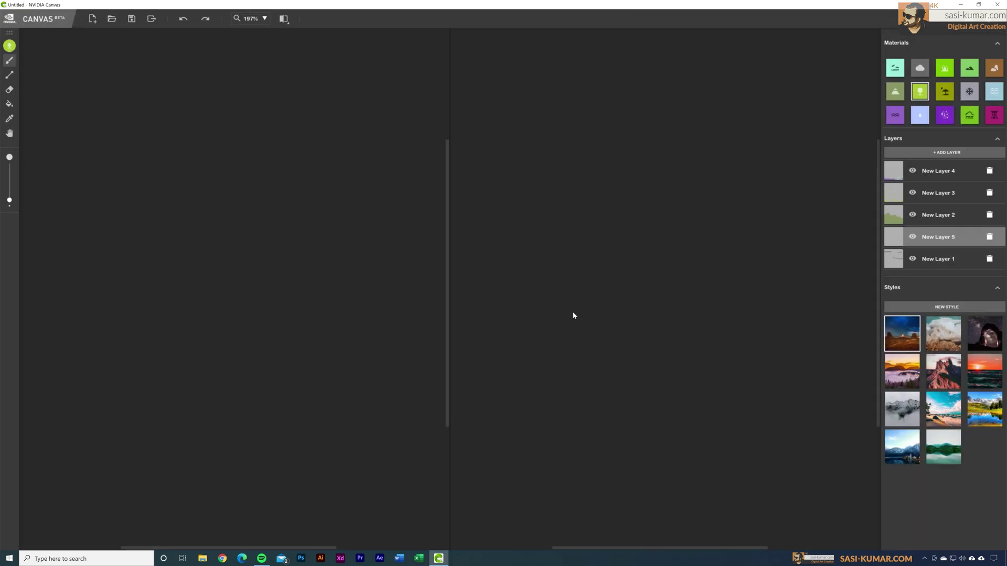
{"action": "left_click", "coordinate": [944, 450]}
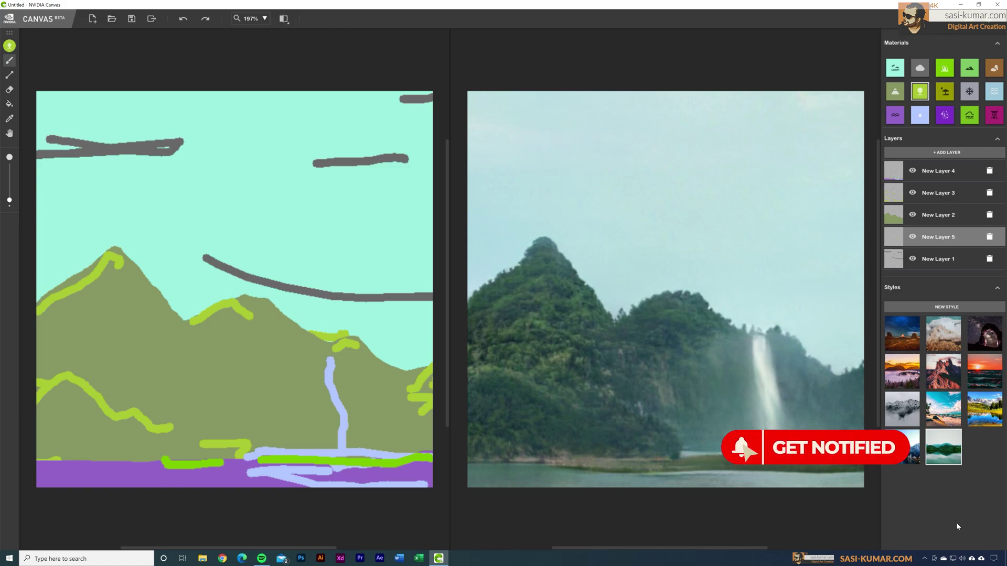
Hide and reshow New Layer 3, New Layer 4, New Layer 2, New Layer 5 and New Layer 1 in turn to examine each layer's content
{"action": "left_click", "coordinate": [913, 192]}
{"action": "left_click", "coordinate": [912, 192]}
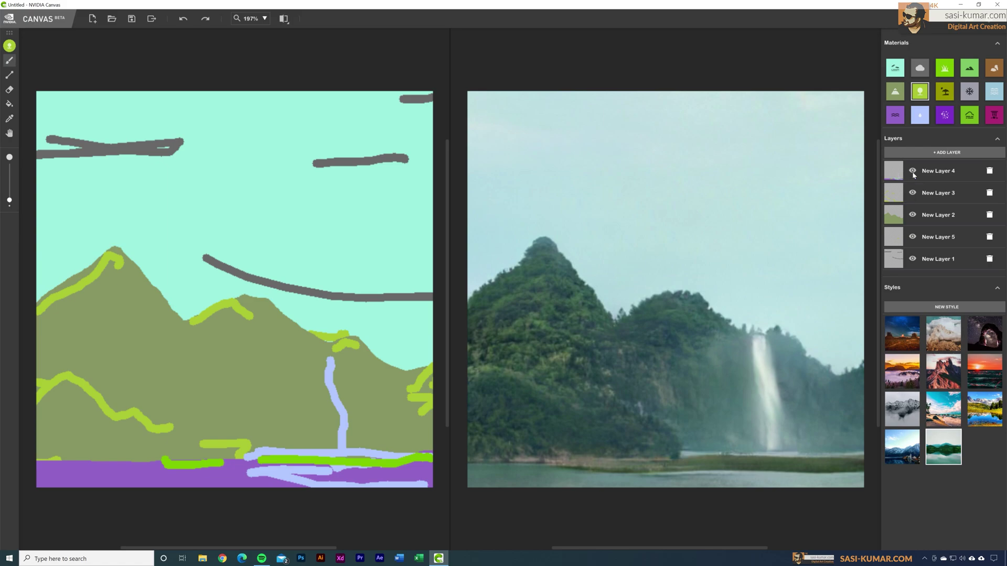
{"action": "left_click", "coordinate": [913, 171]}
{"action": "left_click", "coordinate": [912, 171]}
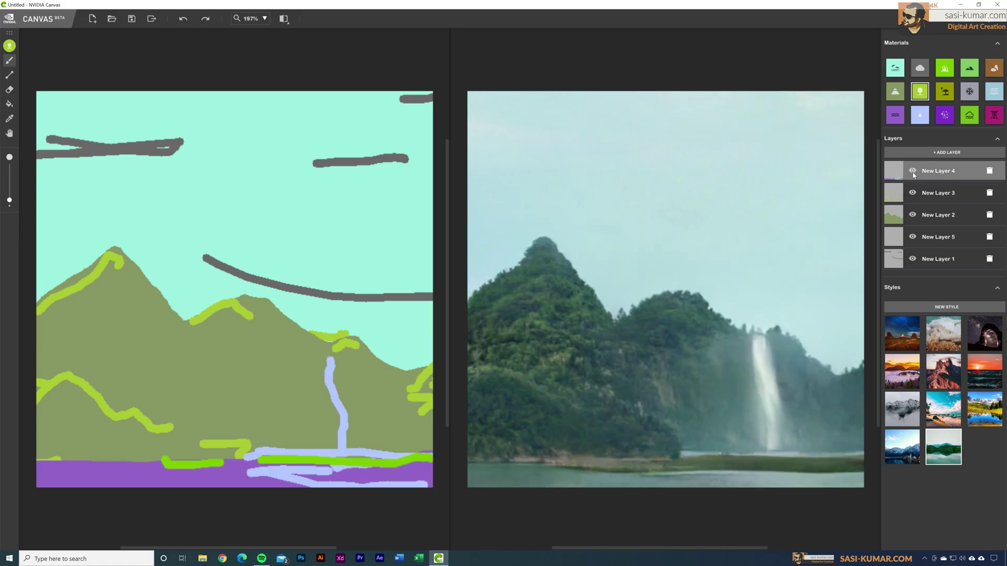
{"action": "left_click", "coordinate": [912, 215]}
{"action": "left_click", "coordinate": [912, 215]}
{"action": "left_click", "coordinate": [913, 236]}
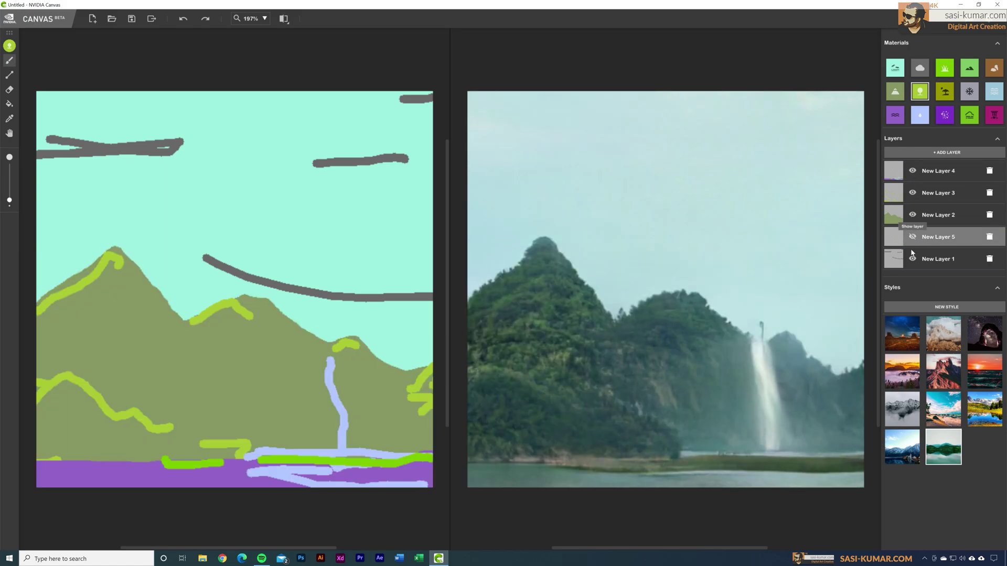
{"action": "left_click", "coordinate": [913, 236]}
{"action": "left_click", "coordinate": [912, 259]}
{"action": "left_click", "coordinate": [913, 259]}
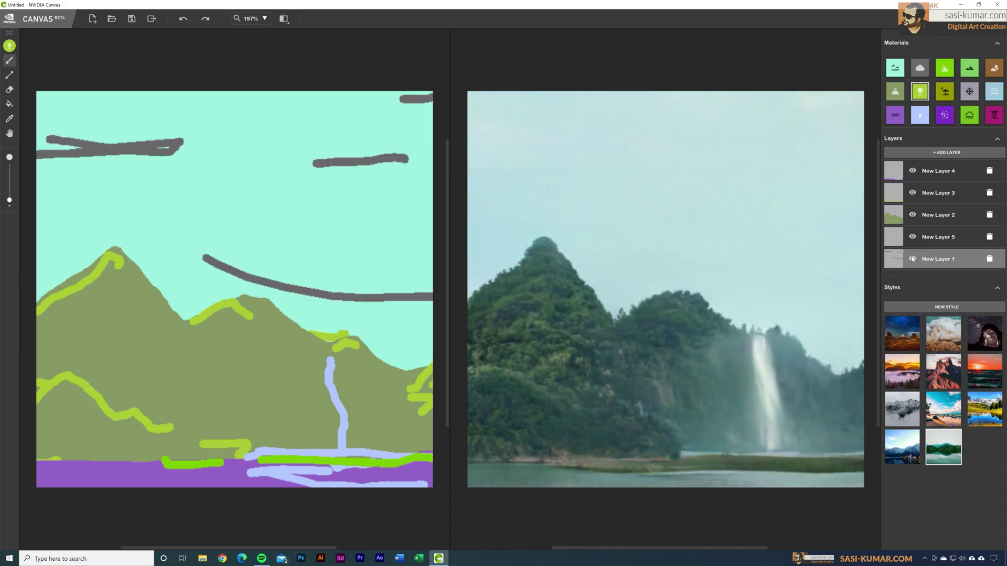
Hide New Layer 4 with the river and waterfall, and delete that layer
{"action": "left_click", "coordinate": [912, 170]}
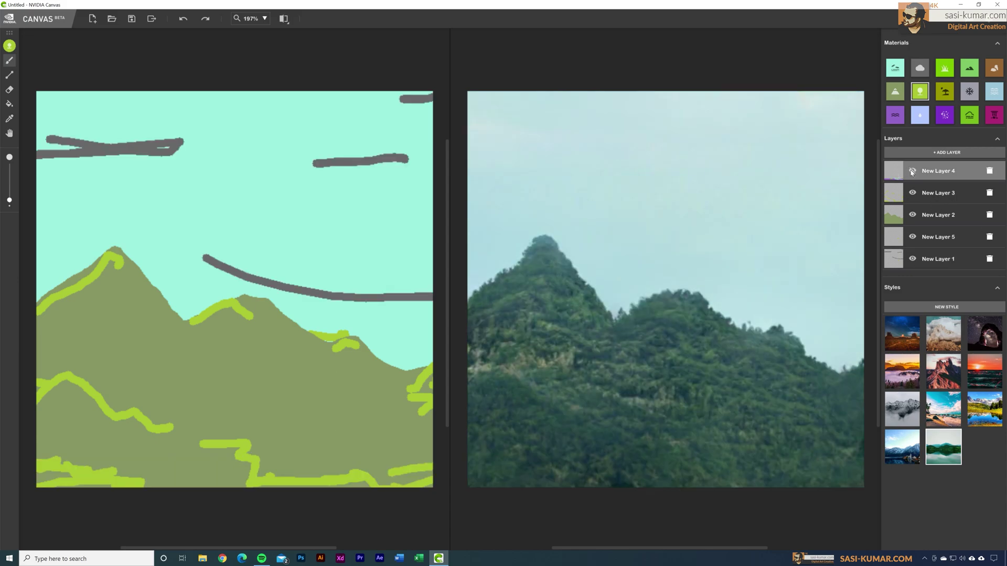
{"action": "left_click", "coordinate": [989, 171]}
{"action": "left_click", "coordinate": [527, 298]}
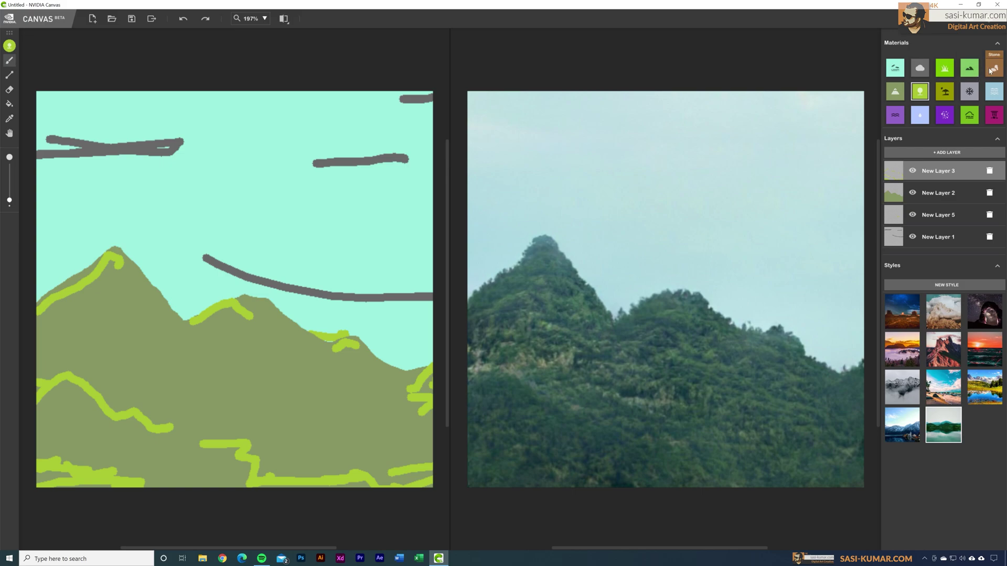
On New Layer 5 raised to the top, paint a full-width light-blue water band along the bottom and a short waterfall running into it
{"action": "left_click", "coordinate": [994, 91]}
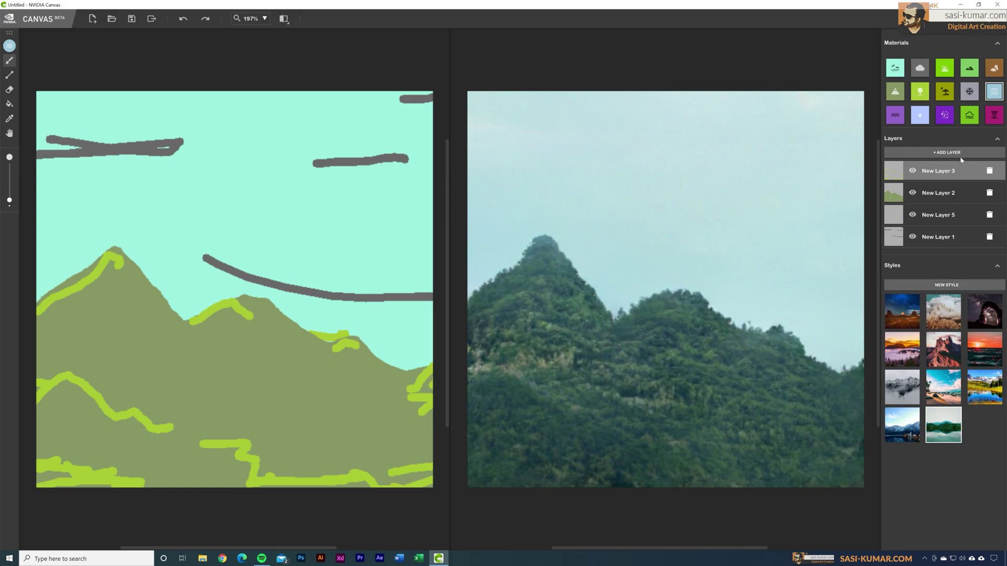
{"action": "left_click_drag", "start_coordinate": [939, 215], "coordinate": [939, 169]}
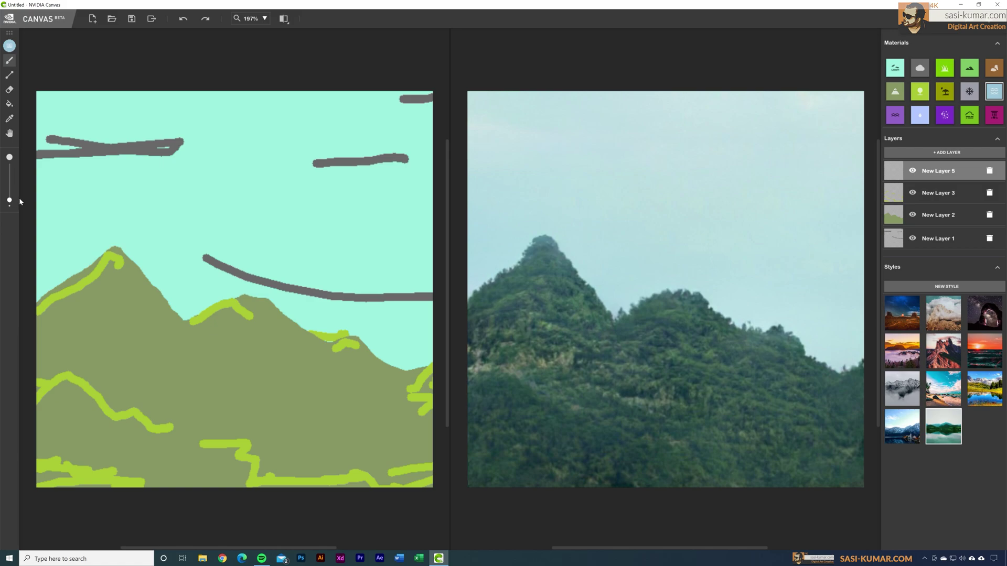
{"action": "left_click_drag", "start_coordinate": [9, 200], "coordinate": [9, 198]}
{"action": "mouse_move", "coordinate": [30, 478]}
{"action": "left_mouse_down"}
{"action": "mouse_move", "coordinate": [430, 474]}
{"action": "mouse_move", "coordinate": [365, 490]}
{"action": "mouse_move", "coordinate": [37, 475]}
{"action": "mouse_move", "coordinate": [454, 460]}
{"action": "left_mouse_up"}
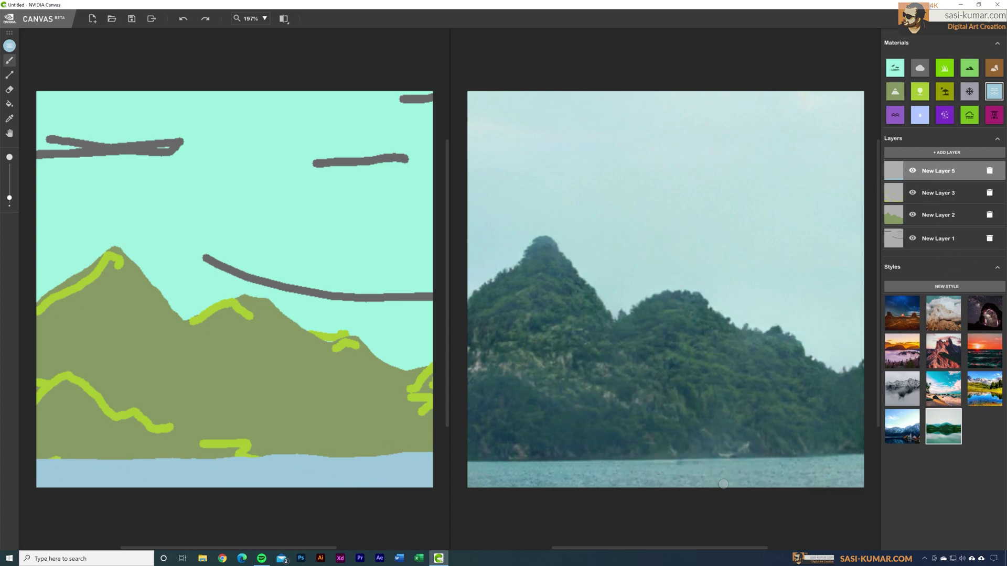
{"action": "left_click", "coordinate": [920, 119]}
{"action": "mouse_move", "coordinate": [234, 414]}
{"action": "left_mouse_down"}
{"action": "mouse_move", "coordinate": [260, 435]}
{"action": "mouse_move", "coordinate": [255, 468]}
{"action": "left_mouse_up"}
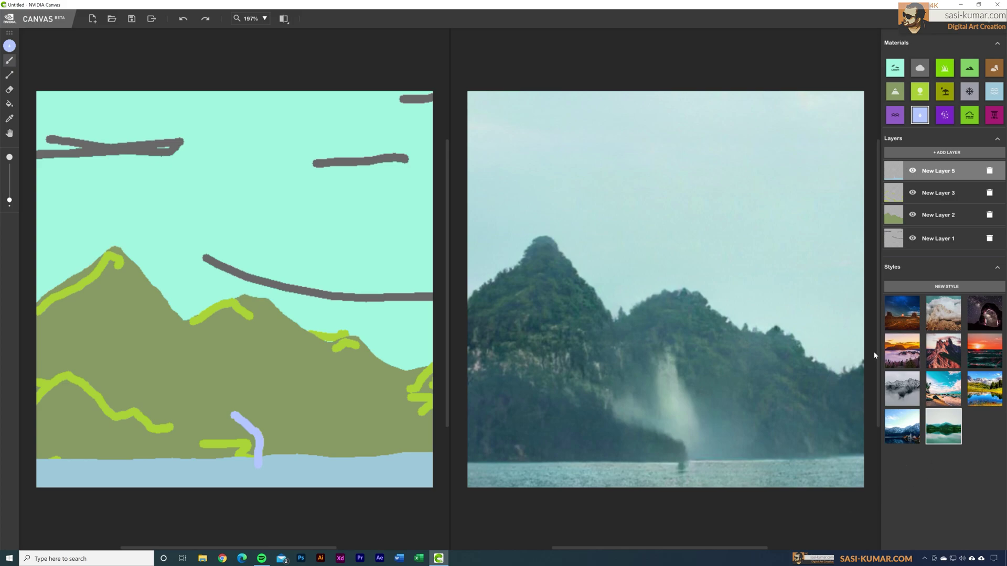
Compare the blue mountain lake, beach and green lake meadow styles on the new scene, and return to the Scene-02 style
{"action": "left_click", "coordinate": [907, 435]}
{"action": "left_click", "coordinate": [952, 393]}
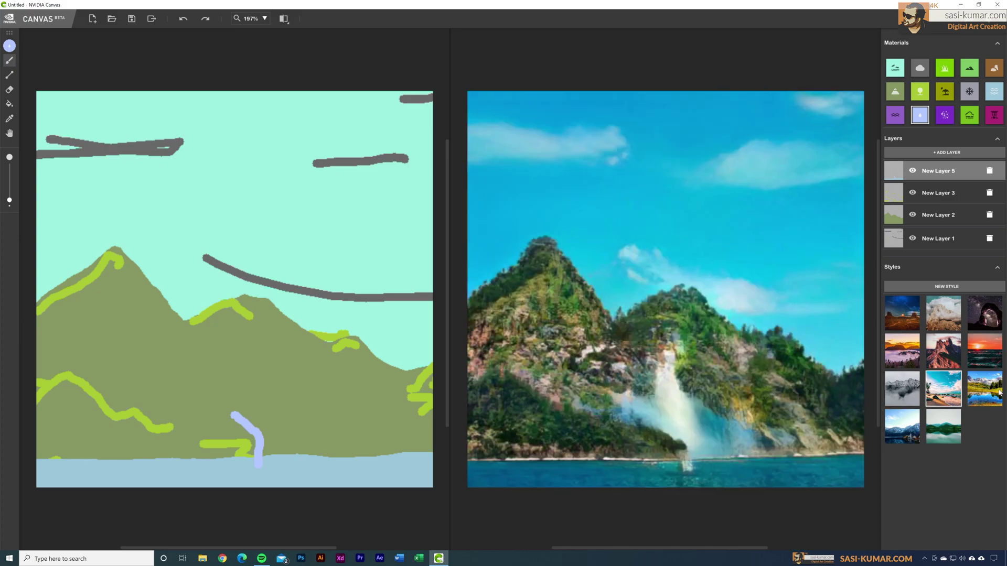
{"action": "left_click", "coordinate": [999, 392]}
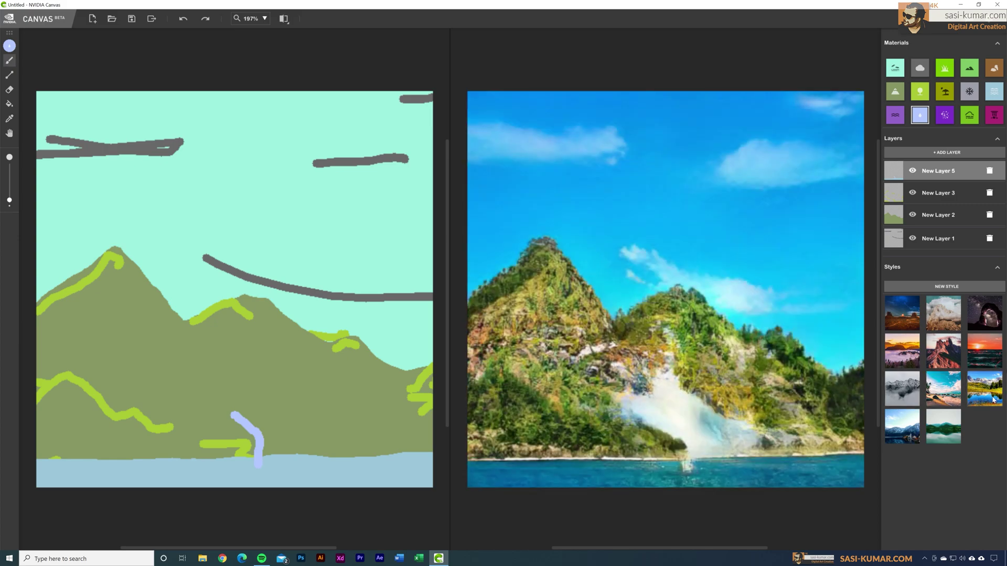
{"action": "left_click", "coordinate": [952, 432]}
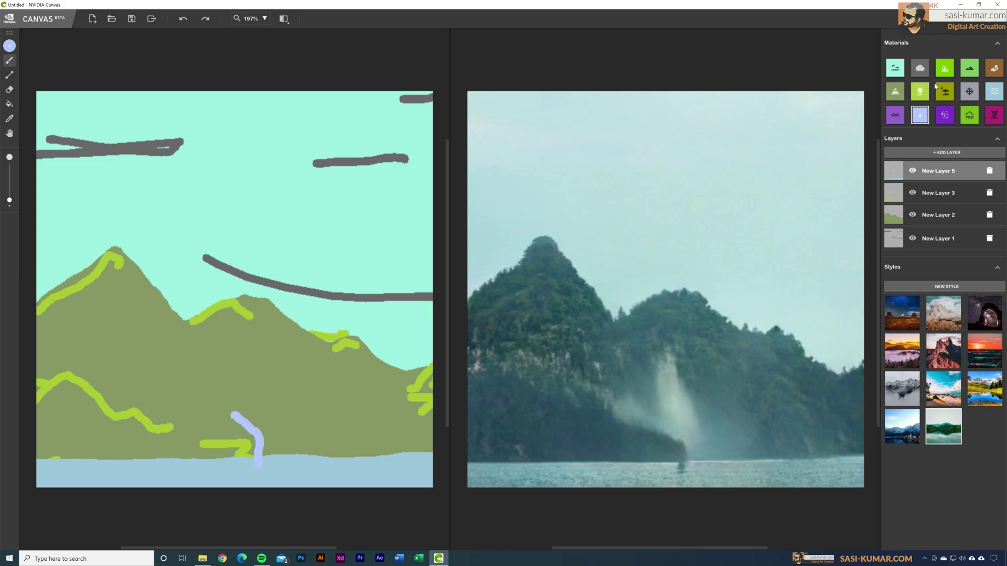
Paint hill strokes across the left mountain, near the right edge and below the second peak
{"action": "left_click", "coordinate": [969, 68]}
{"action": "left_click_drag", "start_coordinate": [523, 365], "coordinate": [555, 363]}
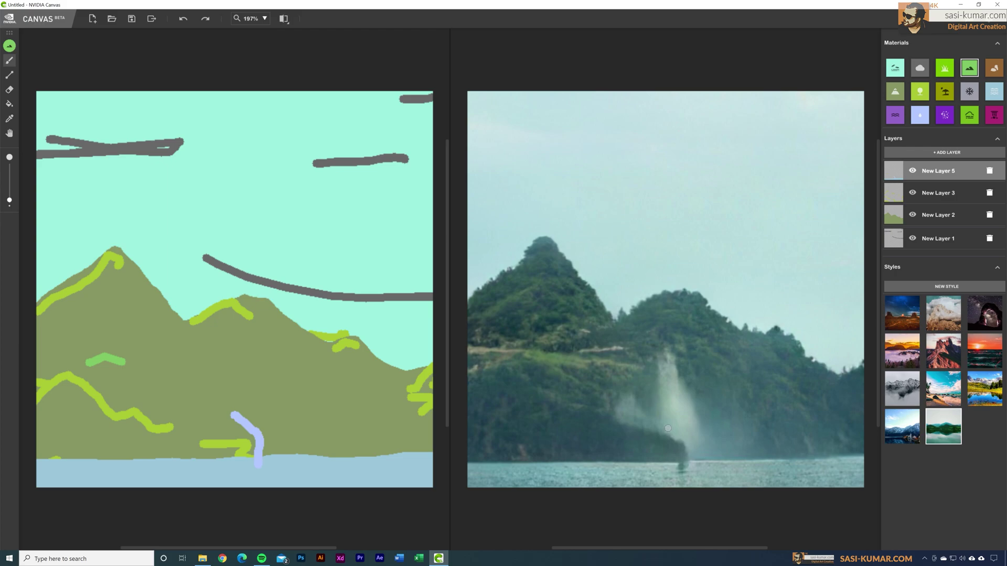
{"action": "left_click_drag", "start_coordinate": [524, 358], "coordinate": [469, 360]}
{"action": "mouse_move", "coordinate": [810, 390]}
{"action": "left_mouse_down"}
{"action": "mouse_move", "coordinate": [828, 402]}
{"action": "mouse_move", "coordinate": [857, 374]}
{"action": "left_mouse_up"}
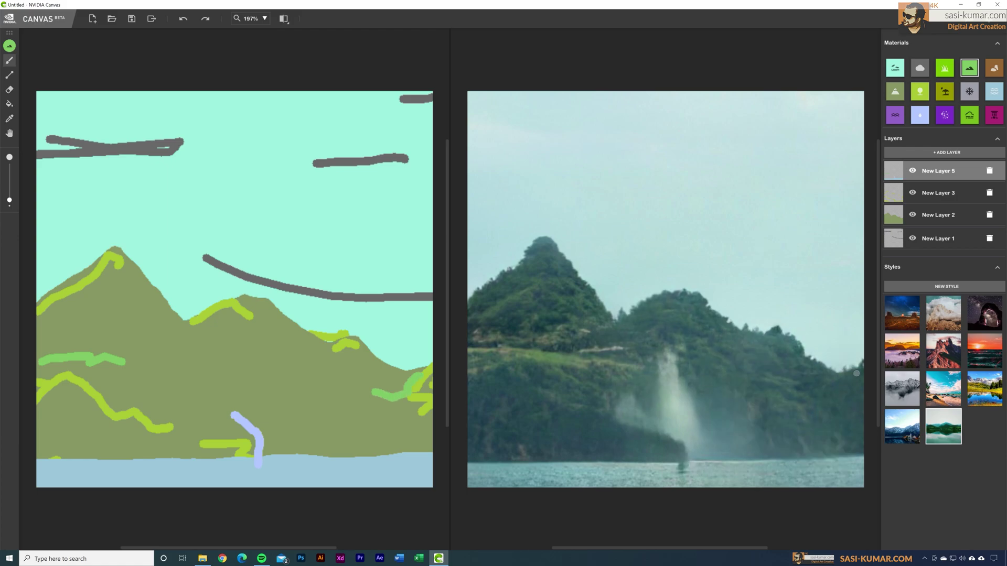
{"action": "left_click_drag", "start_coordinate": [653, 358], "coordinate": [626, 356]}
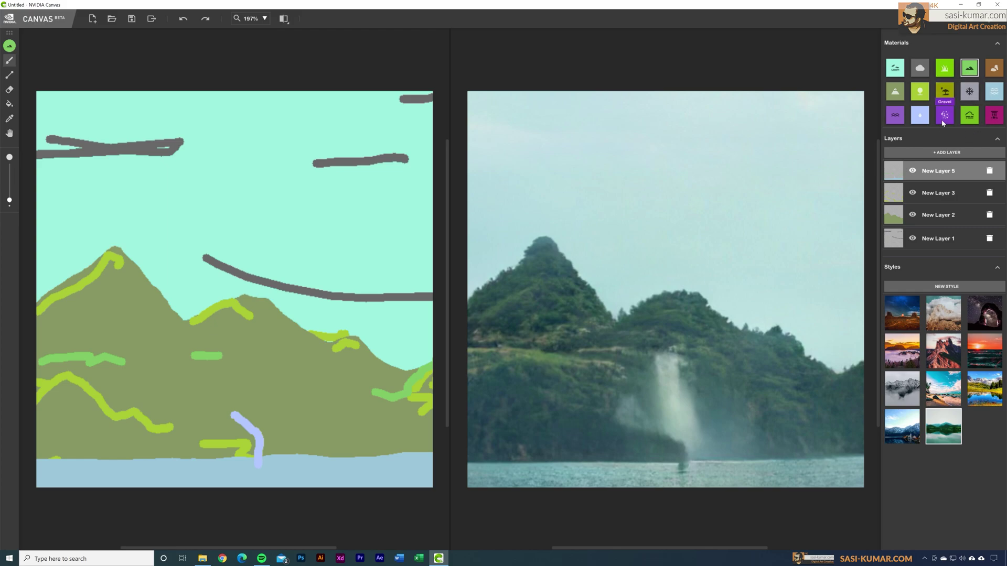
Add a new layer with a dab of fog to the right of the waterfall and name the layer FOG
{"action": "left_click", "coordinate": [969, 116]}
{"action": "left_click", "coordinate": [746, 443]}
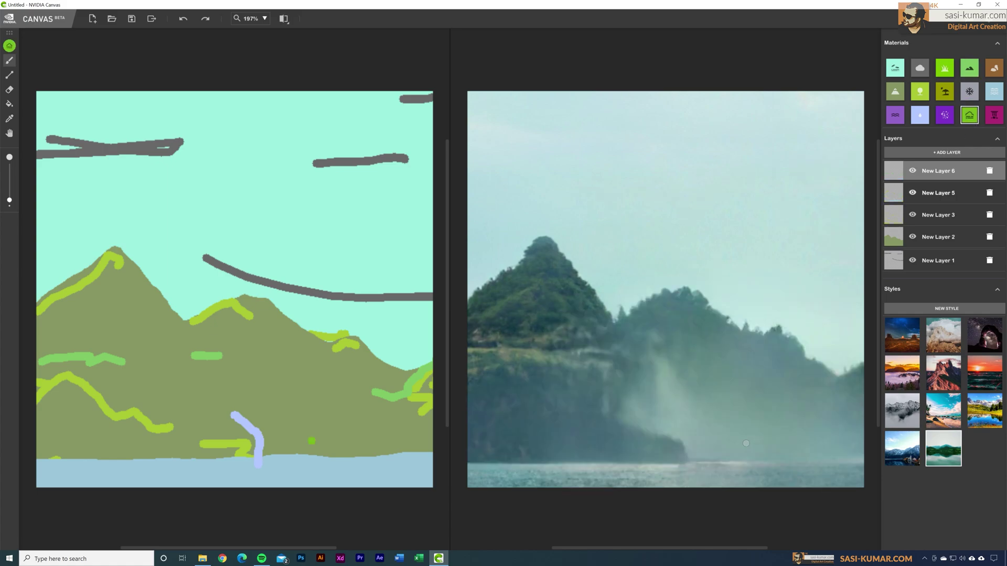
{"action": "double_click", "coordinate": [943, 172]}
{"action": "type", "text": "FOG"}
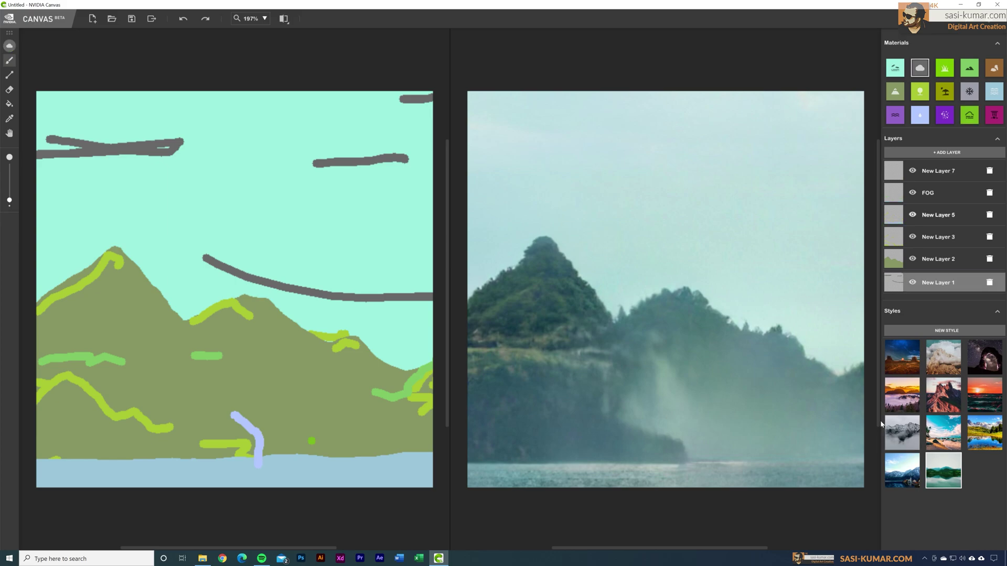
Save the project as 01 in the CAN format in the Images folder
{"action": "left_click", "coordinate": [132, 20]}
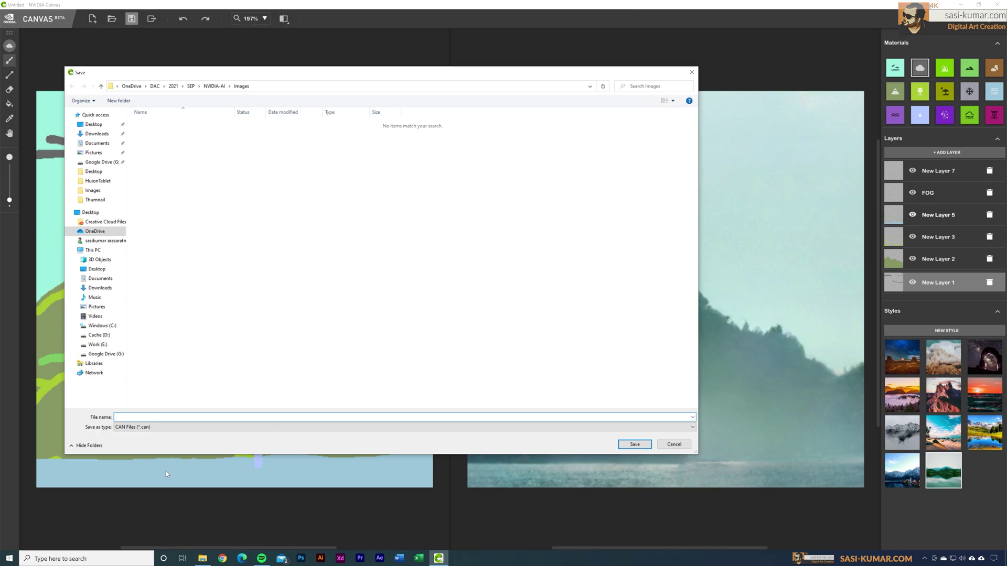
{"action": "type", "text": "01"}
{"action": "key", "text": "Return"}
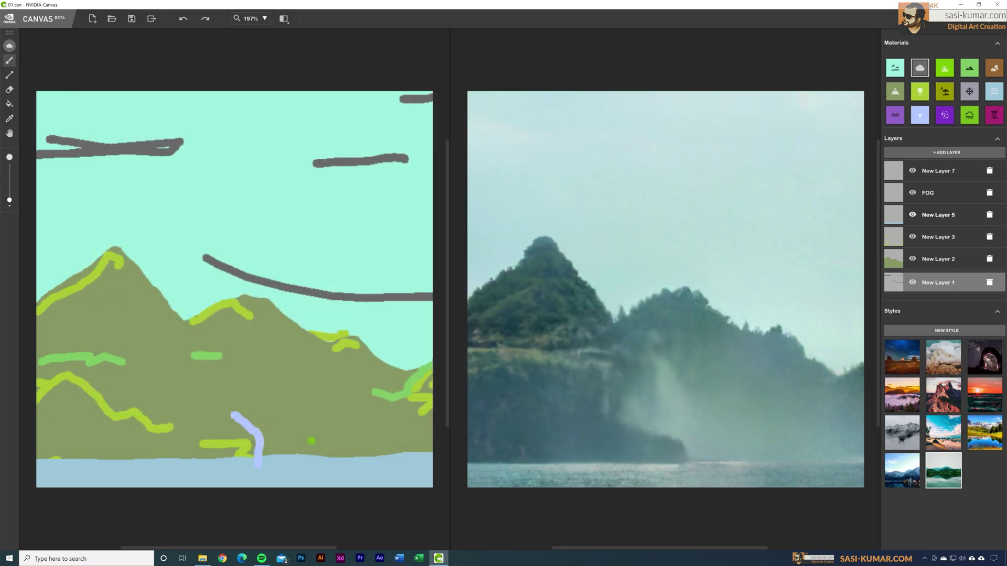
Export the artwork as a PSD file named 01 in the Images folder
{"action": "left_click", "coordinate": [158, 19]}
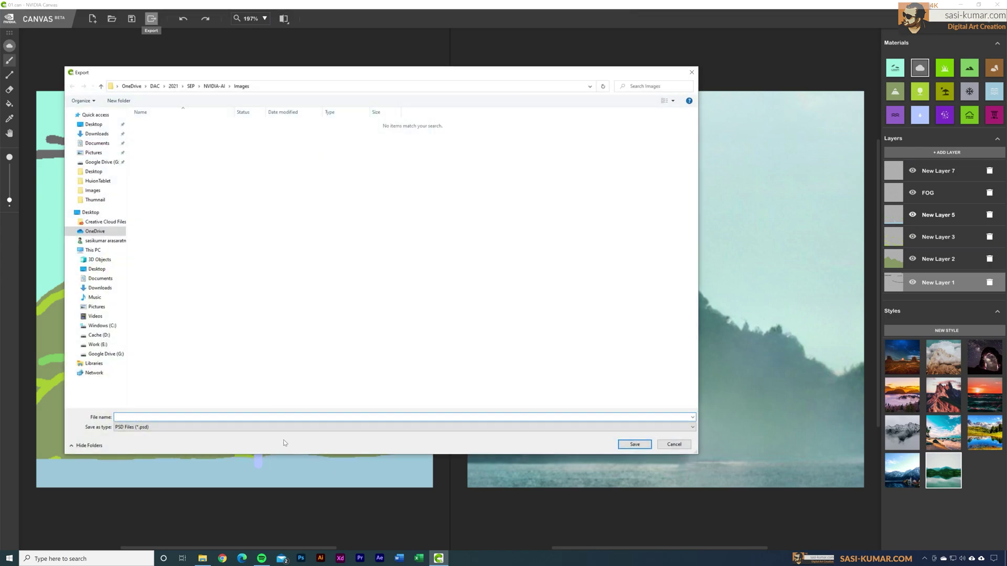
{"action": "left_click", "coordinate": [206, 428]}
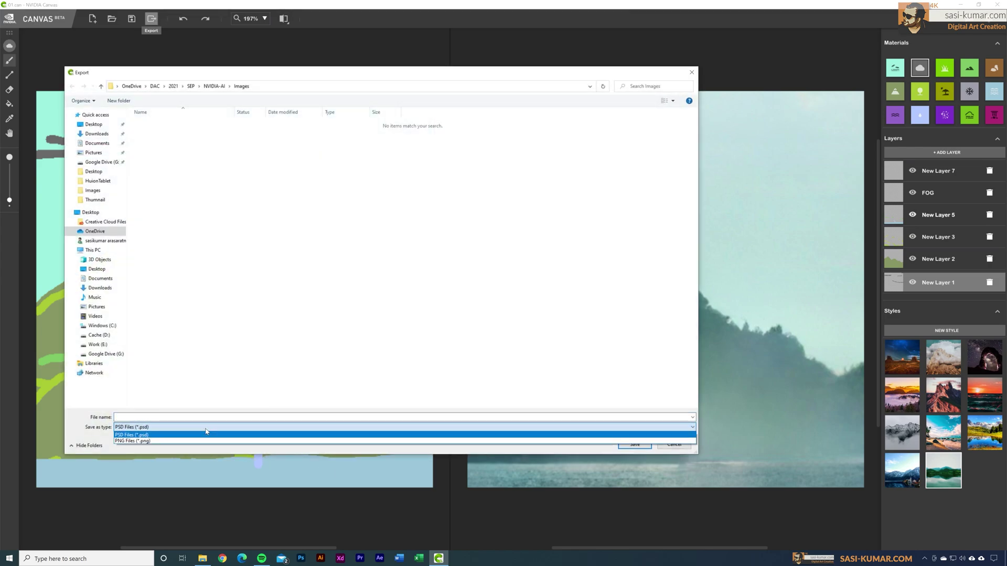
{"action": "left_click", "coordinate": [206, 429]}
{"action": "left_click", "coordinate": [181, 418]}
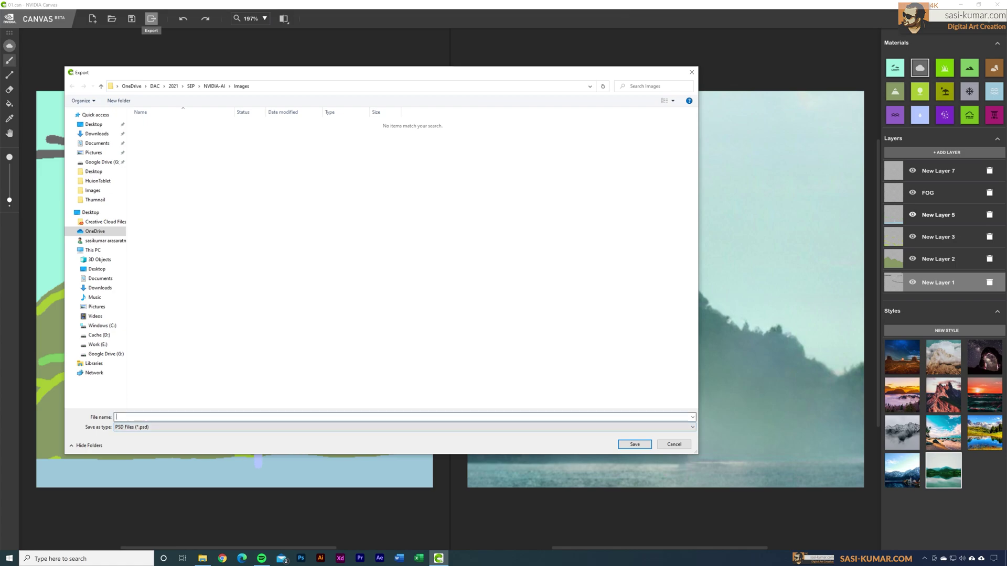
{"action": "type", "text": "01"}
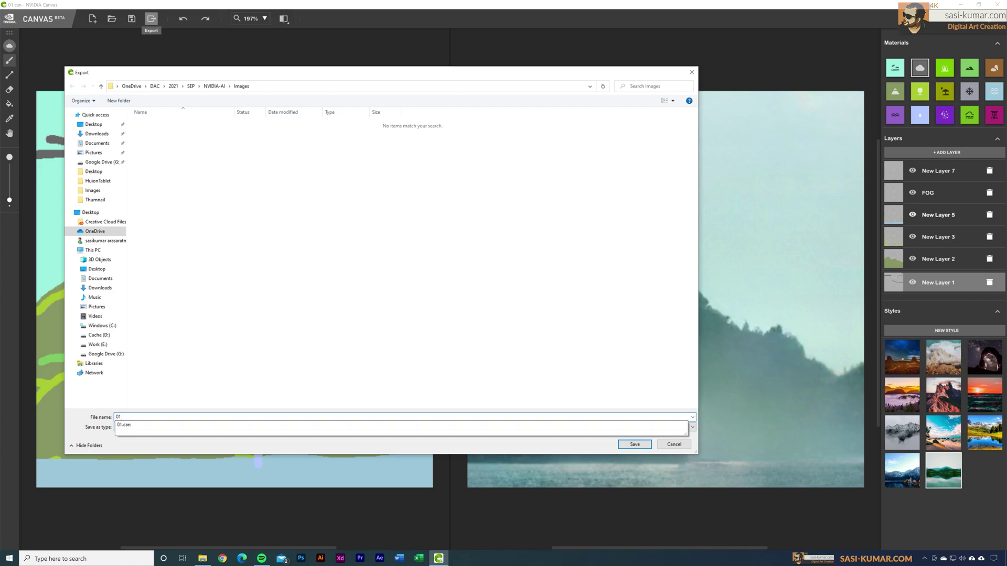
{"action": "key", "text": "Return"}
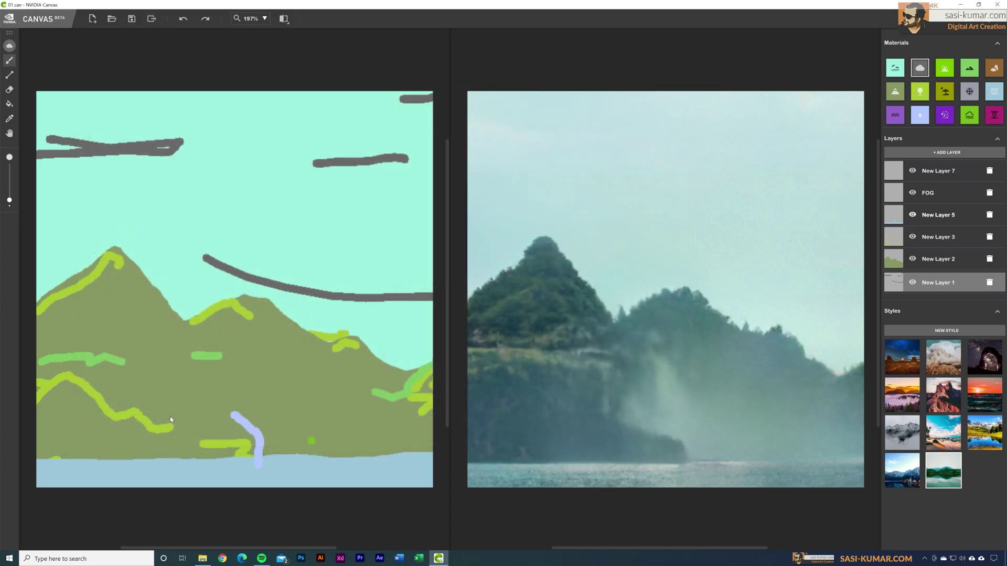
Switch to Photoshop, open the exported 01 PSD from the Images folder and enlarge the view to 200%
{"action": "left_click", "coordinate": [300, 558]}
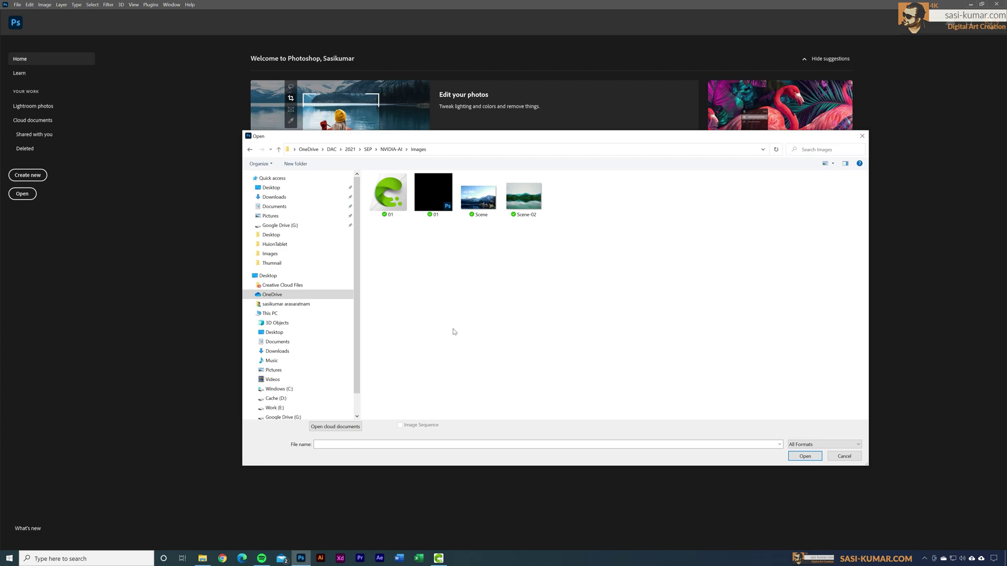
{"action": "left_click", "coordinate": [433, 194]}
{"action": "left_click", "coordinate": [805, 457]}
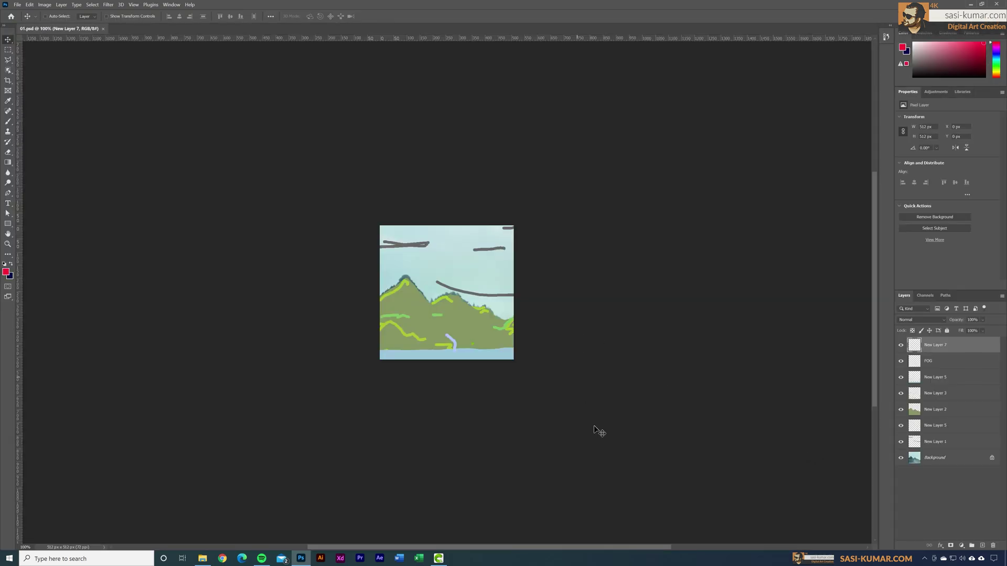
{"action": "key", "text": "ctrl+plus"}
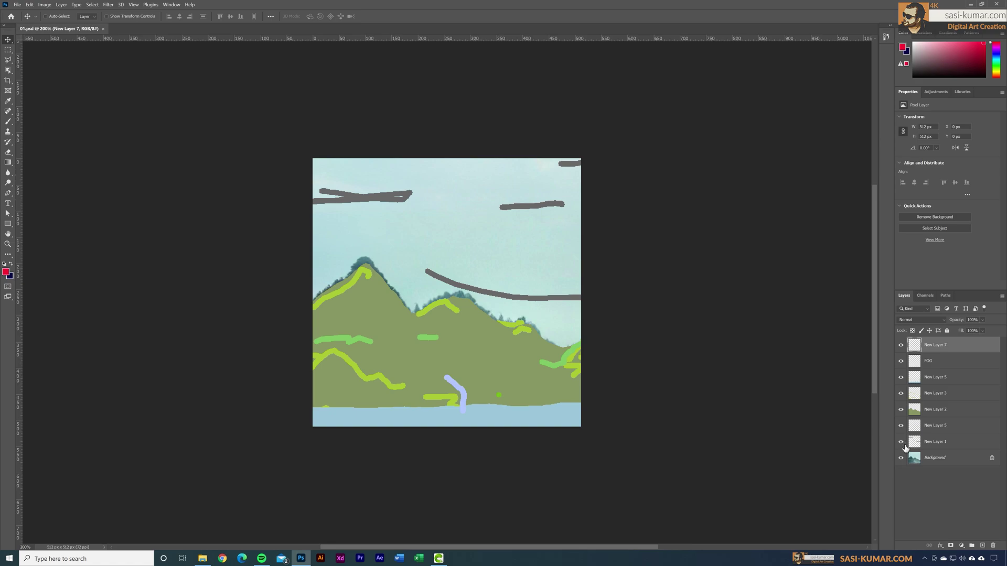
Hide all painted layers above the Background to view the rendered image, then turn New Layer 1 and the layers above it back on
{"action": "left_click", "coordinate": [949, 362]}
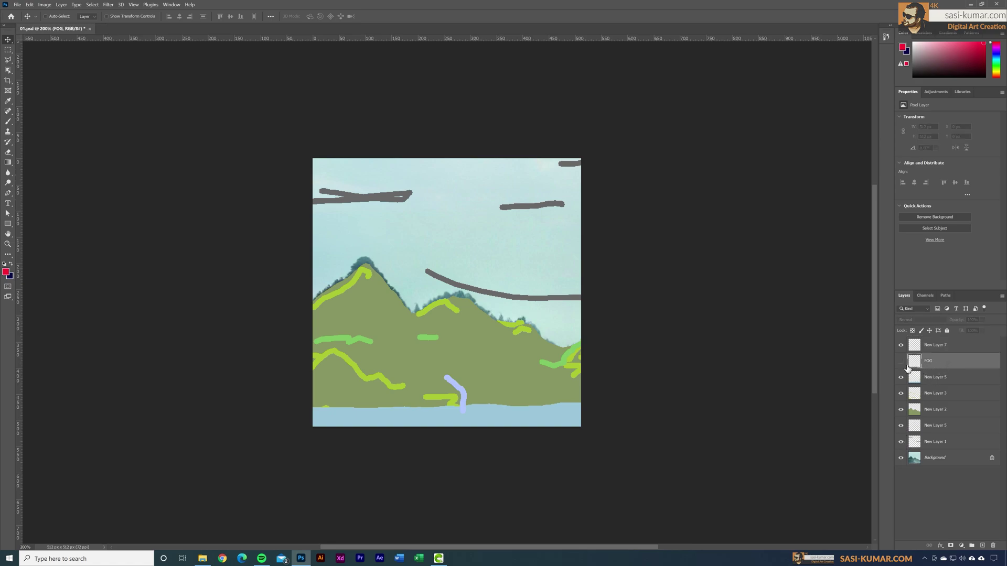
{"action": "left_click_drag", "start_coordinate": [908, 350], "coordinate": [904, 447]}
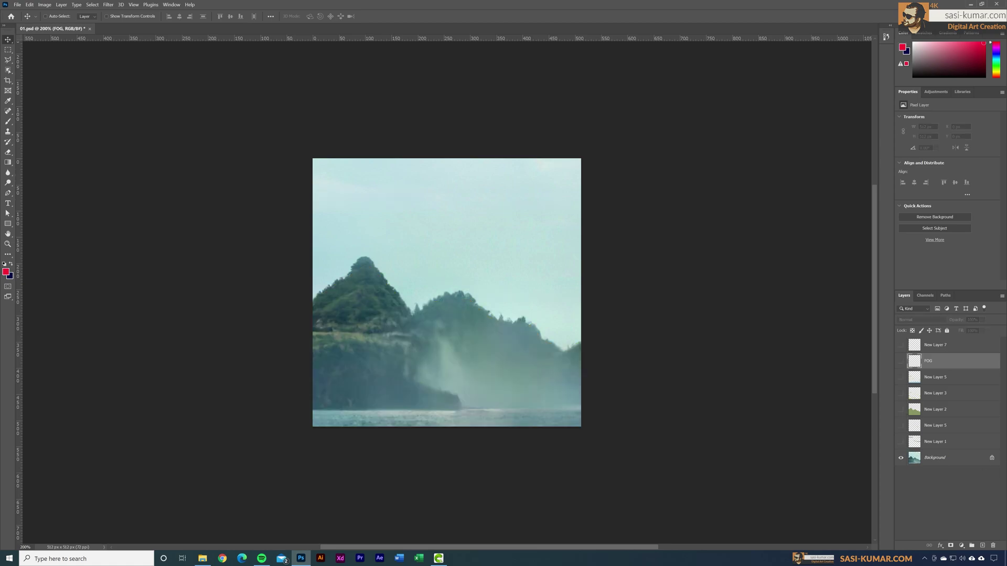
{"action": "left_click", "coordinate": [903, 443]}
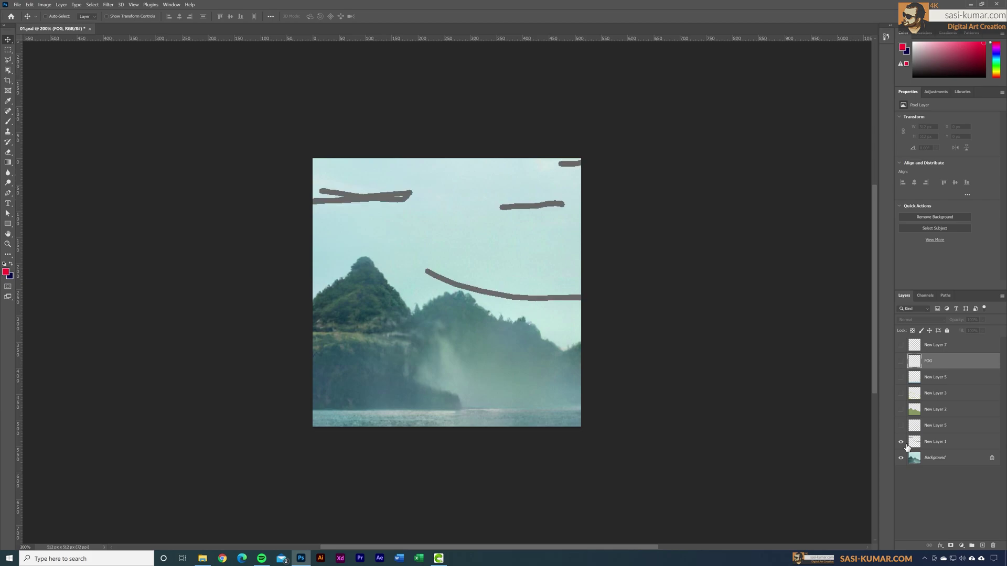
{"action": "left_click_drag", "start_coordinate": [901, 426], "coordinate": [910, 374]}
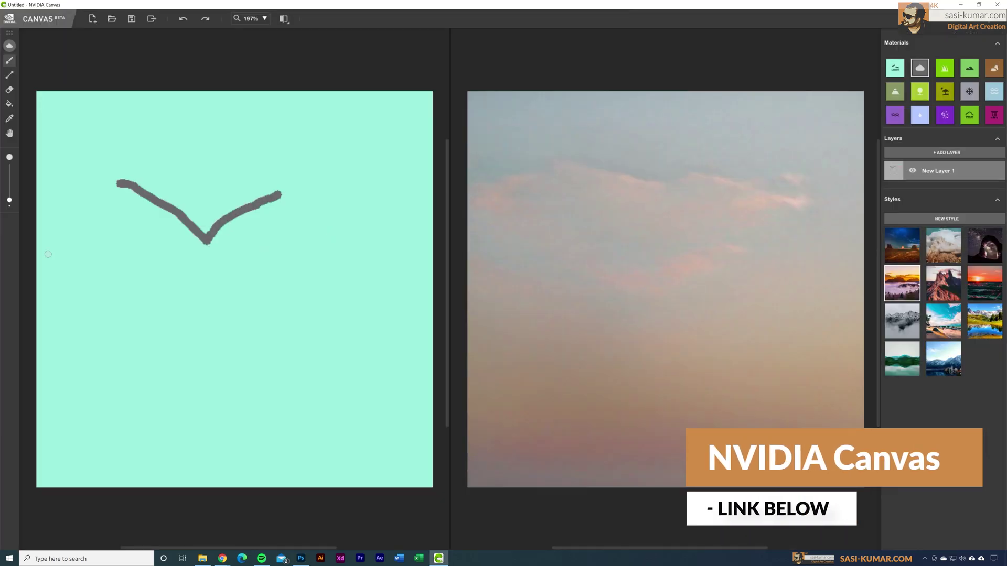
In a new NVIDIA Canvas project, paint short cloud strokes across the sky around the V-shaped cloud
{"action": "left_click_drag", "start_coordinate": [50, 120], "coordinate": [82, 144]}
{"action": "left_click_drag", "start_coordinate": [40, 278], "coordinate": [68, 258]}
{"action": "left_click_drag", "start_coordinate": [295, 221], "coordinate": [350, 200]}
{"action": "mouse_move", "coordinate": [364, 156]}
{"action": "left_mouse_down"}
{"action": "mouse_move", "coordinate": [429, 127]}
{"action": "mouse_move", "coordinate": [418, 164]}
{"action": "left_mouse_up"}
{"action": "left_click_drag", "start_coordinate": [371, 278], "coordinate": [407, 267]}
Outline a mountain ridge across the full width below the clouds and fill the area beneath it with the mountain material
{"action": "left_click", "coordinate": [898, 95]}
{"action": "mouse_move", "coordinate": [38, 325]}
{"action": "left_mouse_down"}
{"action": "mouse_move", "coordinate": [105, 302]}
{"action": "mouse_move", "coordinate": [171, 295]}
{"action": "mouse_move", "coordinate": [352, 299]}
{"action": "mouse_move", "coordinate": [433, 283]}
{"action": "left_mouse_up"}
{"action": "key", "text": "g"}
{"action": "left_click", "coordinate": [157, 335]}
Outline a purple gravel foreground across the lower part of the mountains and fill everything below the line with gravel
{"action": "left_click", "coordinate": [944, 115]}
{"action": "key", "text": "b"}
{"action": "mouse_move", "coordinate": [37, 394]}
{"action": "left_mouse_down"}
{"action": "mouse_move", "coordinate": [207, 366]}
{"action": "mouse_move", "coordinate": [377, 362]}
{"action": "mouse_move", "coordinate": [433, 376]}
{"action": "left_mouse_up"}
{"action": "key", "text": "g"}
{"action": "left_click", "coordinate": [184, 409]}
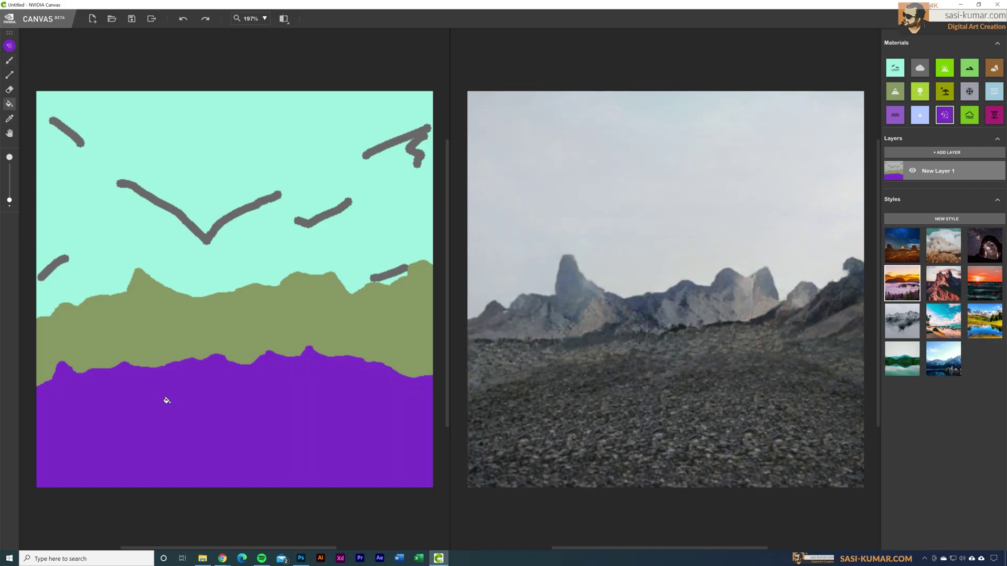
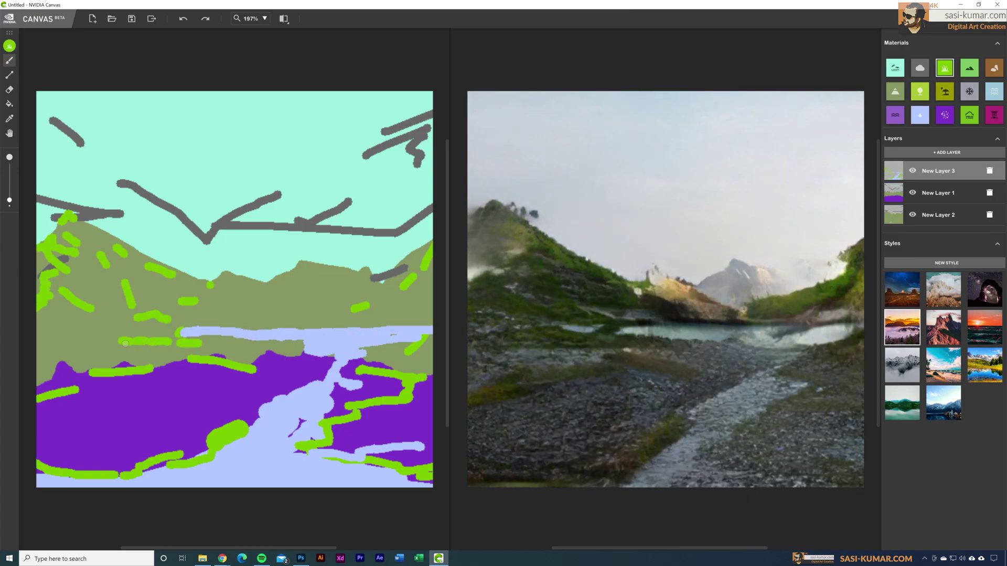
Extend the grass below the lake and paint yellow-green tree strokes over the left foreground and up the left edge
{"action": "left_click_drag", "start_coordinate": [283, 342], "coordinate": [123, 341]}
{"action": "left_click", "coordinate": [920, 91]}
{"action": "left_click_drag", "start_coordinate": [42, 360], "coordinate": [154, 373]}
{"action": "left_click_drag", "start_coordinate": [84, 399], "coordinate": [40, 397]}
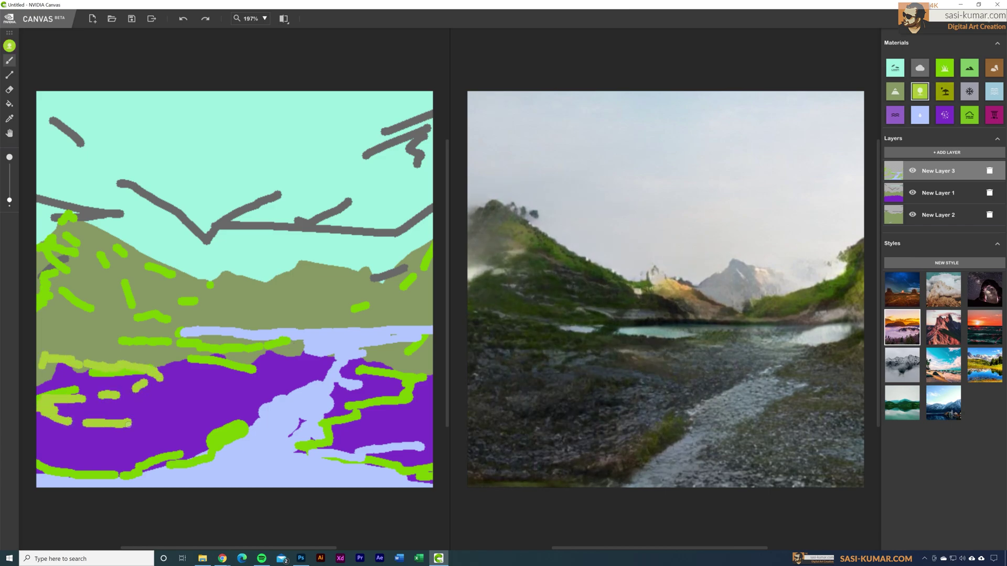
{"action": "left_click_drag", "start_coordinate": [184, 416], "coordinate": [84, 423]}
{"action": "left_click_drag", "start_coordinate": [63, 435], "coordinate": [202, 441]}
{"action": "left_click_drag", "start_coordinate": [52, 338], "coordinate": [38, 236]}
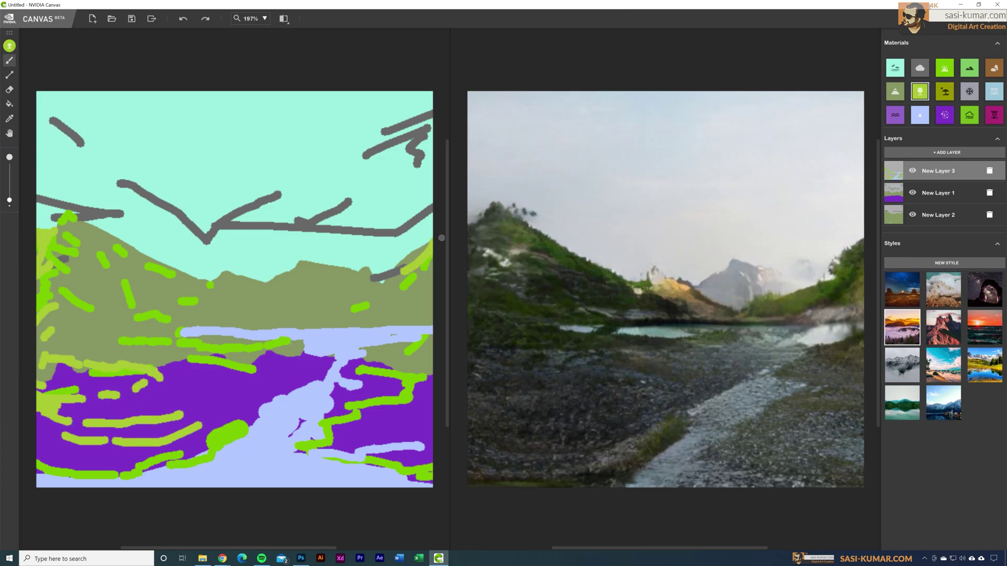
Paint yellow-green tree strokes on the right slope, along the lake's far shore and on the right bank
{"action": "mouse_move", "coordinate": [426, 247]}
{"action": "left_mouse_down"}
{"action": "mouse_move", "coordinate": [383, 322]}
{"action": "mouse_move", "coordinate": [294, 321]}
{"action": "left_mouse_up"}
{"action": "left_click_drag", "start_coordinate": [433, 394], "coordinate": [392, 400]}
{"action": "left_click_drag", "start_coordinate": [433, 417], "coordinate": [393, 417]}
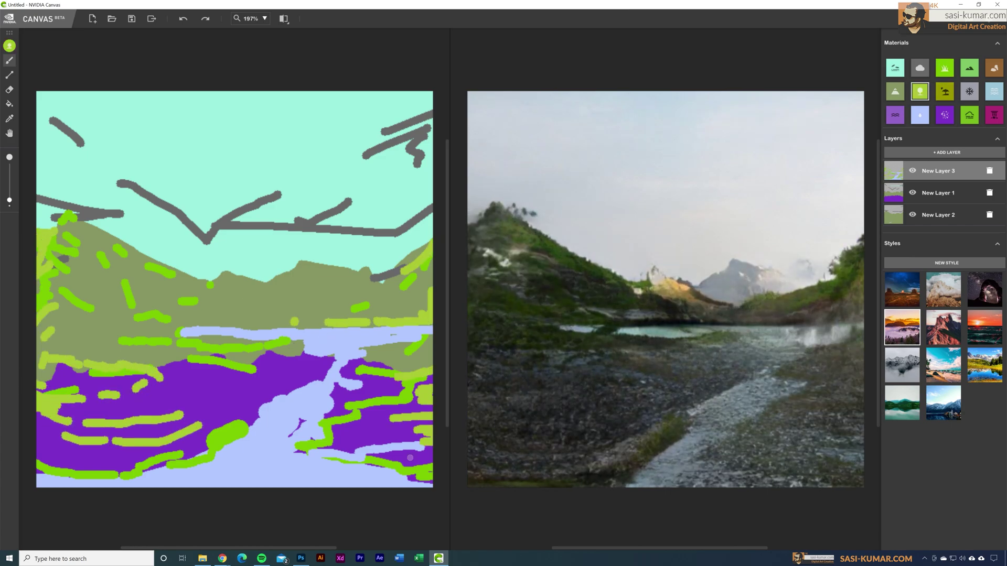
Paint grass strokes on the right bank and left foreground, then cover more of the left foreground with grass on a new layer
{"action": "left_click", "coordinate": [945, 68]}
{"action": "left_click_drag", "start_coordinate": [370, 351], "coordinate": [362, 394]}
{"action": "mouse_move", "coordinate": [336, 438]}
{"action": "left_mouse_down"}
{"action": "mouse_move", "coordinate": [406, 438]}
{"action": "mouse_move", "coordinate": [359, 419]}
{"action": "left_mouse_up"}
{"action": "left_click_drag", "start_coordinate": [263, 399], "coordinate": [57, 407]}
{"action": "left_click_drag", "start_coordinate": [126, 433], "coordinate": [37, 433]}
{"action": "left_click_drag", "start_coordinate": [36, 450], "coordinate": [126, 462]}
{"action": "left_click", "coordinate": [947, 153]}
{"action": "left_click_drag", "start_coordinate": [126, 420], "coordinate": [220, 409]}
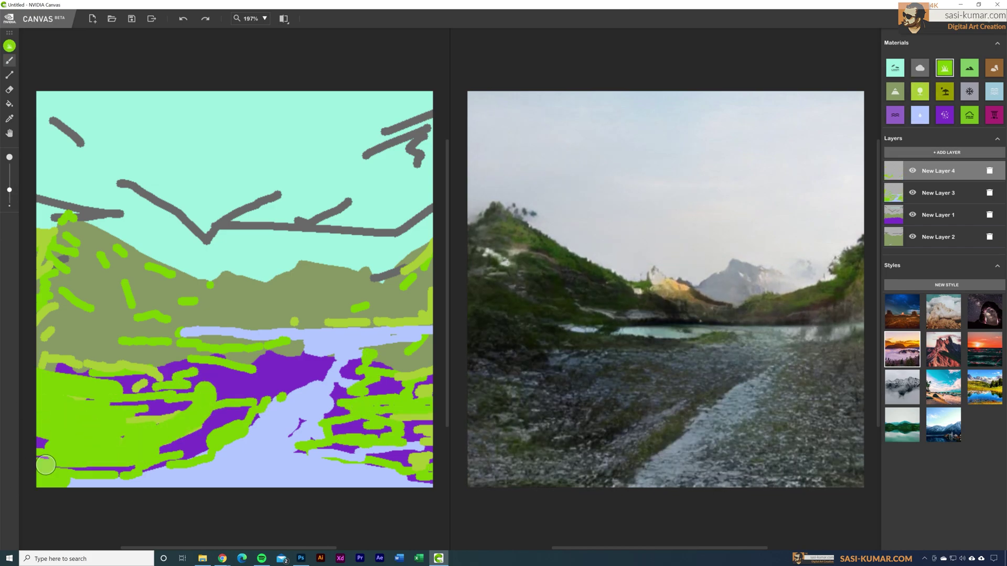
Widen the water over the lower right bank and paint olive sand patches in both bottom corners and on the left bank
{"action": "left_click", "coordinate": [920, 115]}
{"action": "mouse_move", "coordinate": [343, 414]}
{"action": "left_mouse_down"}
{"action": "mouse_move", "coordinate": [375, 417]}
{"action": "mouse_move", "coordinate": [427, 458]}
{"action": "left_mouse_up"}
{"action": "left_click_drag", "start_coordinate": [367, 481], "coordinate": [430, 481]}
{"action": "left_click_drag", "start_coordinate": [42, 472], "coordinate": [89, 472]}
{"action": "left_click_drag", "start_coordinate": [150, 412], "coordinate": [200, 398]}
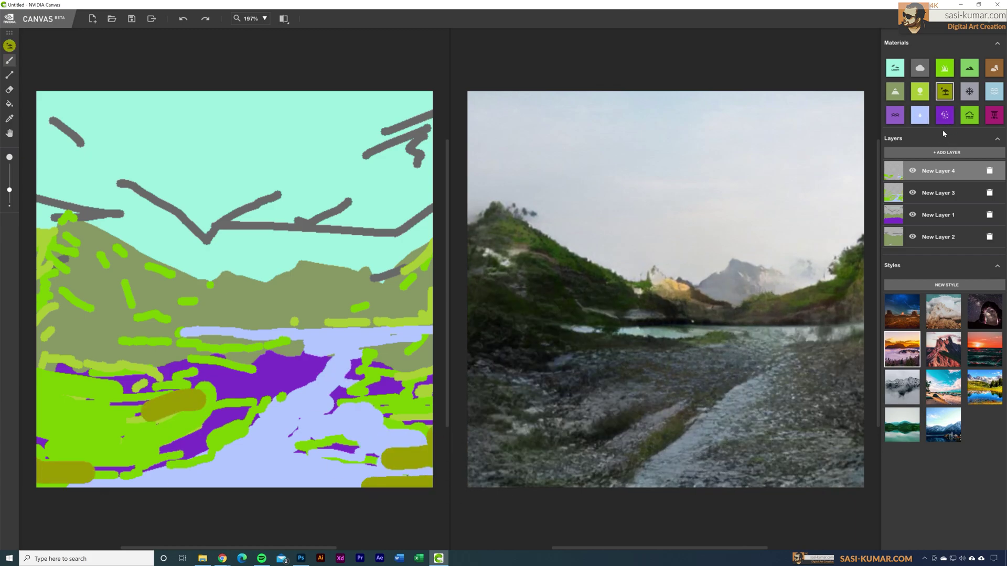
Paint brown rock patches along the bottom edge, in the bottom-left corner and beside the river's left bank
{"action": "left_click", "coordinate": [991, 73]}
{"action": "mouse_move", "coordinate": [420, 474]}
{"action": "left_mouse_down"}
{"action": "mouse_move", "coordinate": [425, 464]}
{"action": "mouse_move", "coordinate": [352, 480]}
{"action": "left_mouse_up"}
{"action": "left_click", "coordinate": [313, 478]}
{"action": "left_click", "coordinate": [268, 481]}
{"action": "left_click_drag", "start_coordinate": [47, 454], "coordinate": [50, 469]}
{"action": "mouse_move", "coordinate": [129, 459]}
{"action": "left_mouse_down"}
{"action": "mouse_move", "coordinate": [163, 446]}
{"action": "mouse_move", "coordinate": [173, 456]}
{"action": "left_mouse_up"}
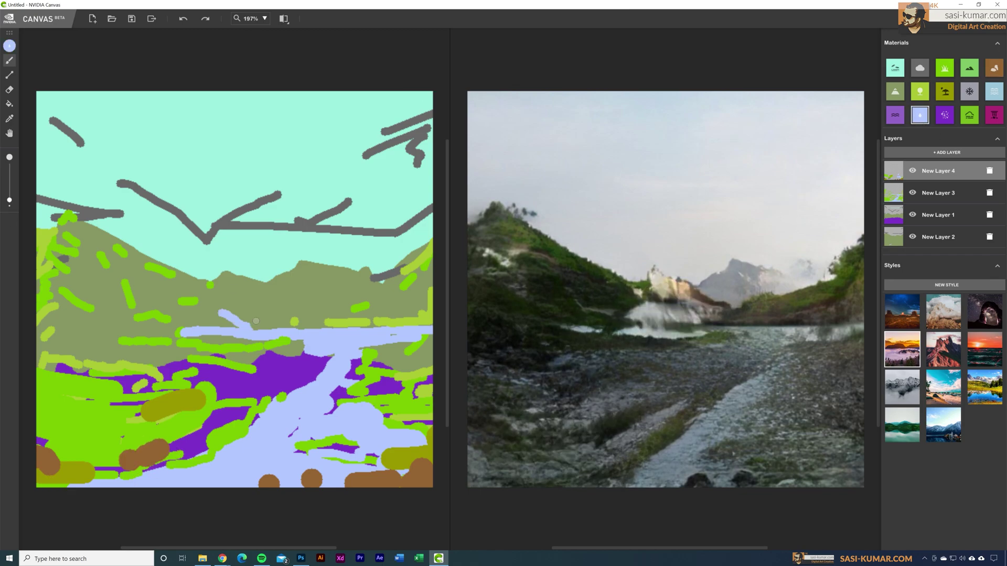
Dab fog onto the lake and return the artwork to the purple-and-orange misty sunset style
{"action": "left_click", "coordinate": [355, 317]}
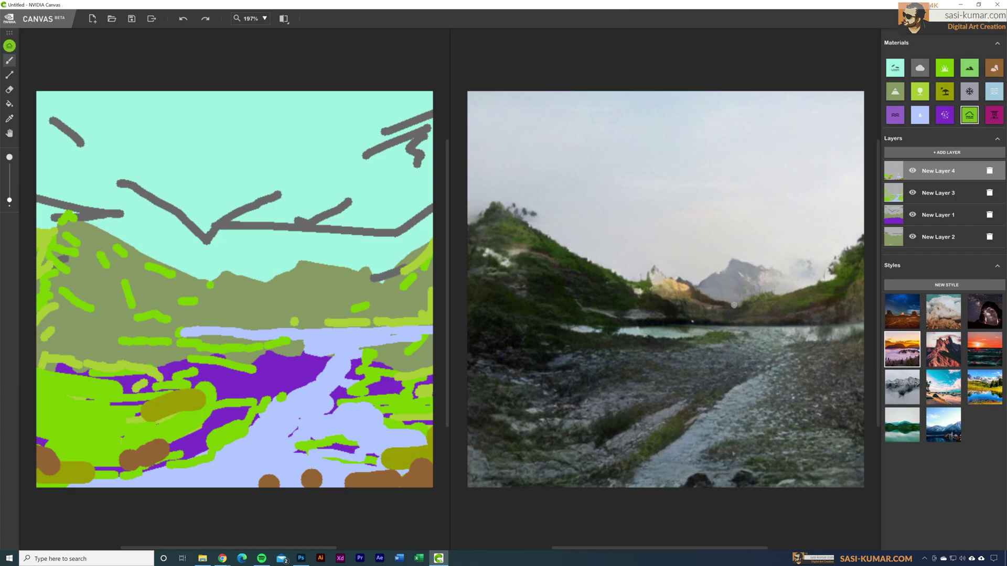
{"action": "left_click", "coordinate": [331, 332]}
{"action": "left_click", "coordinate": [413, 329]}
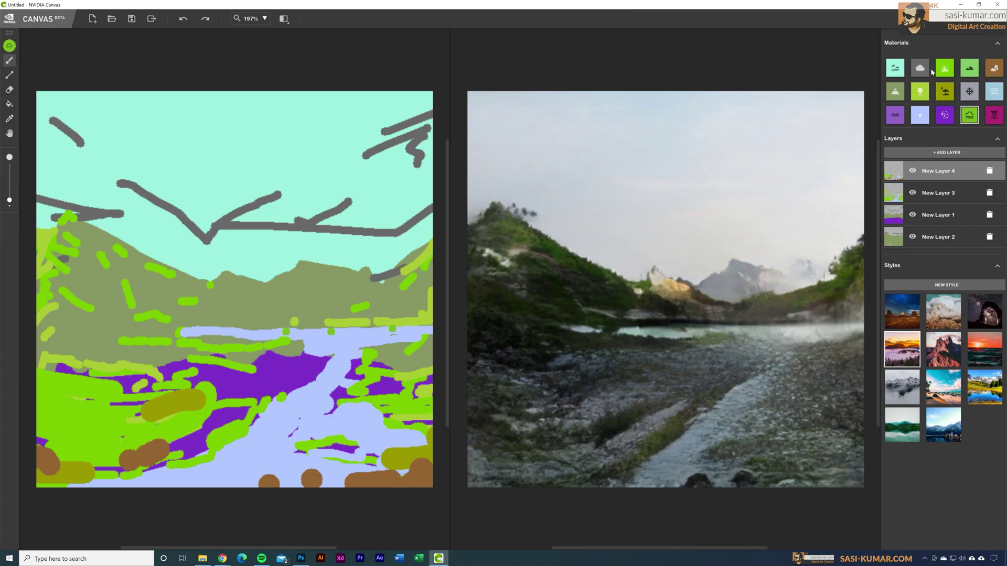
{"action": "left_click", "coordinate": [895, 68]}
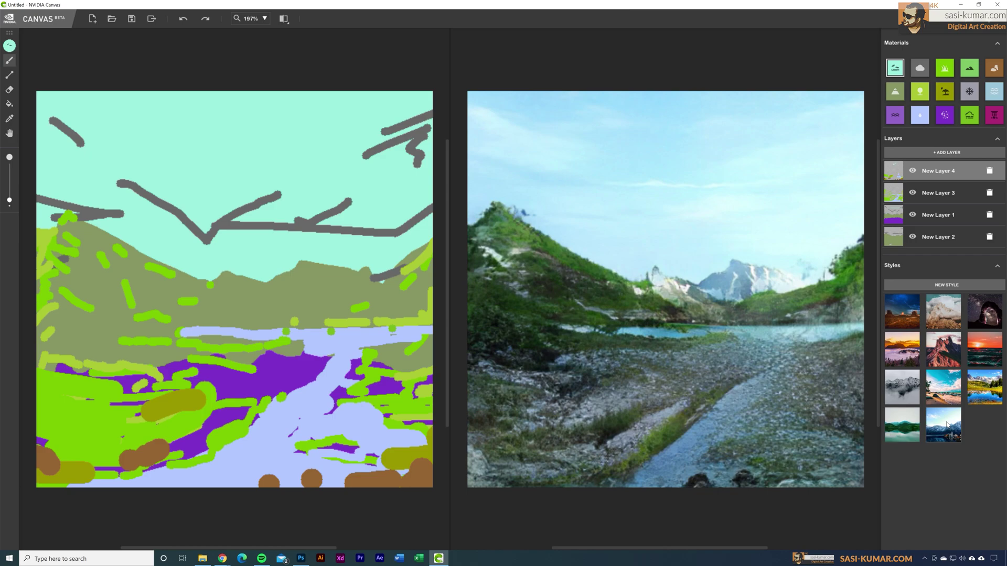
{"action": "left_click", "coordinate": [912, 349]}
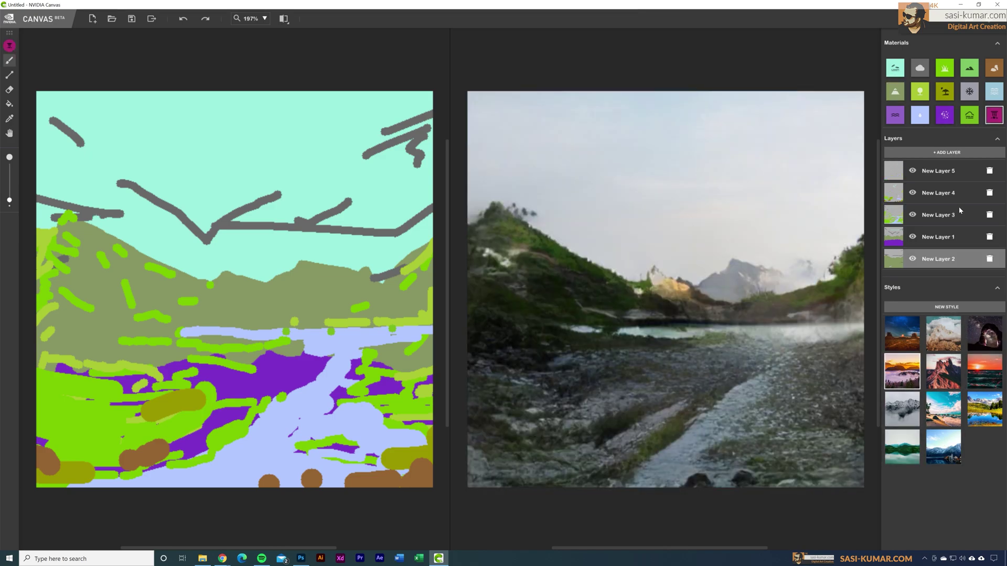
Paint diagonal magenta material strokes over the left foreground and right bank on New Layer 5
{"action": "left_click", "coordinate": [939, 171]}
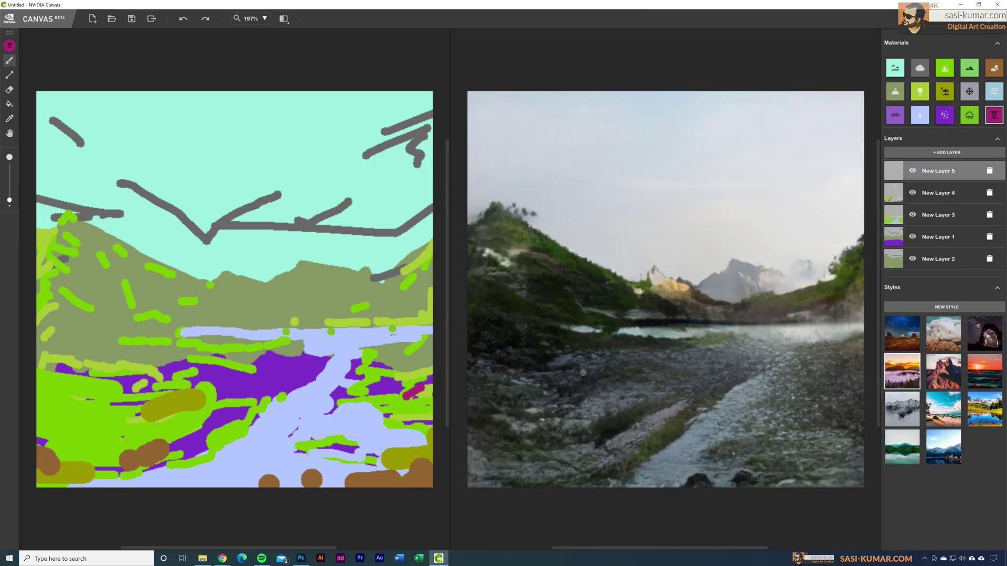
{"action": "left_click_drag", "start_coordinate": [68, 367], "coordinate": [152, 370]}
{"action": "left_click_drag", "start_coordinate": [157, 365], "coordinate": [220, 346]}
{"action": "left_click_drag", "start_coordinate": [163, 441], "coordinate": [228, 403]}
{"action": "left_click_drag", "start_coordinate": [38, 435], "coordinate": [91, 451]}
{"action": "mouse_move", "coordinate": [403, 397]}
{"action": "left_mouse_down"}
{"action": "mouse_move", "coordinate": [424, 387]}
{"action": "mouse_move", "coordinate": [370, 426]}
{"action": "left_mouse_up"}
{"action": "left_click_drag", "start_coordinate": [422, 401], "coordinate": [369, 408]}
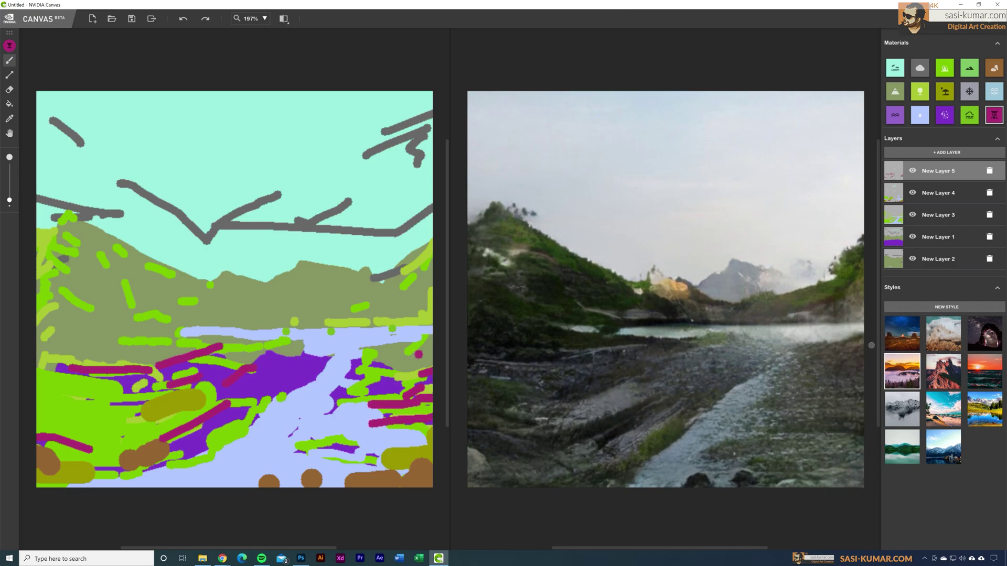
Paint grass strokes across the left foreground and cover part of the cloud above the left peak with sky
{"action": "left_click", "coordinate": [944, 68]}
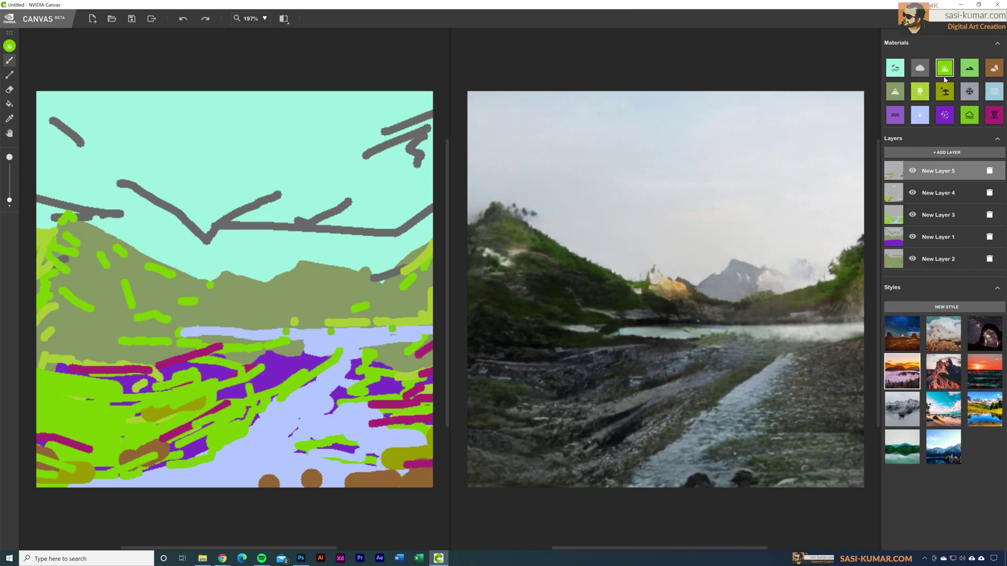
{"action": "left_click_drag", "start_coordinate": [560, 227], "coordinate": [688, 258]}
{"action": "key", "text": "ctrl+z"}
{"action": "left_click", "coordinate": [895, 68]}
{"action": "left_click_drag", "start_coordinate": [536, 219], "coordinate": [509, 205]}
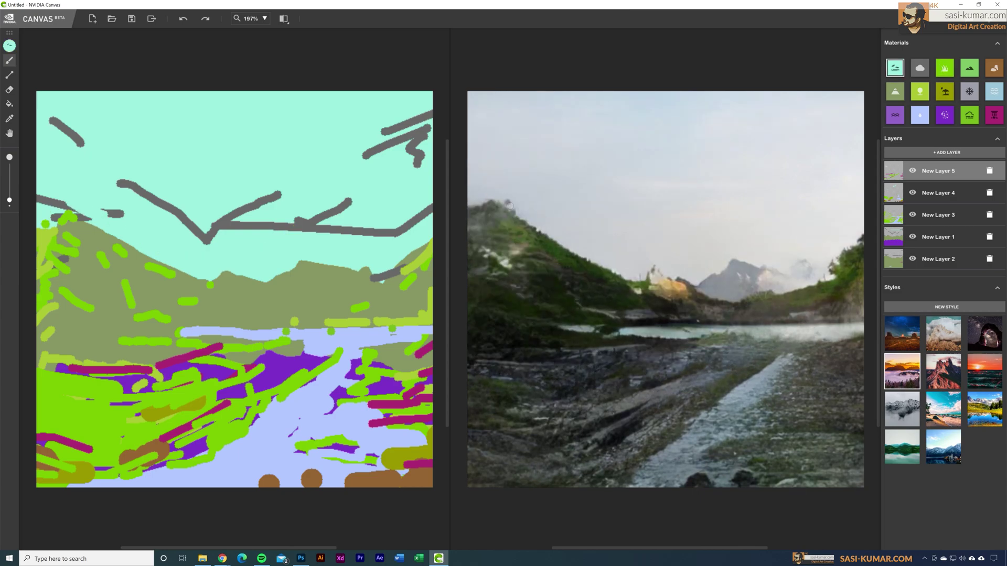
Paint a second water stream through the left foreground, and extend the water over the bottom-right rocks and along the lake
{"action": "left_click", "coordinate": [920, 115]}
{"action": "left_click_drag", "start_coordinate": [204, 397], "coordinate": [247, 384]}
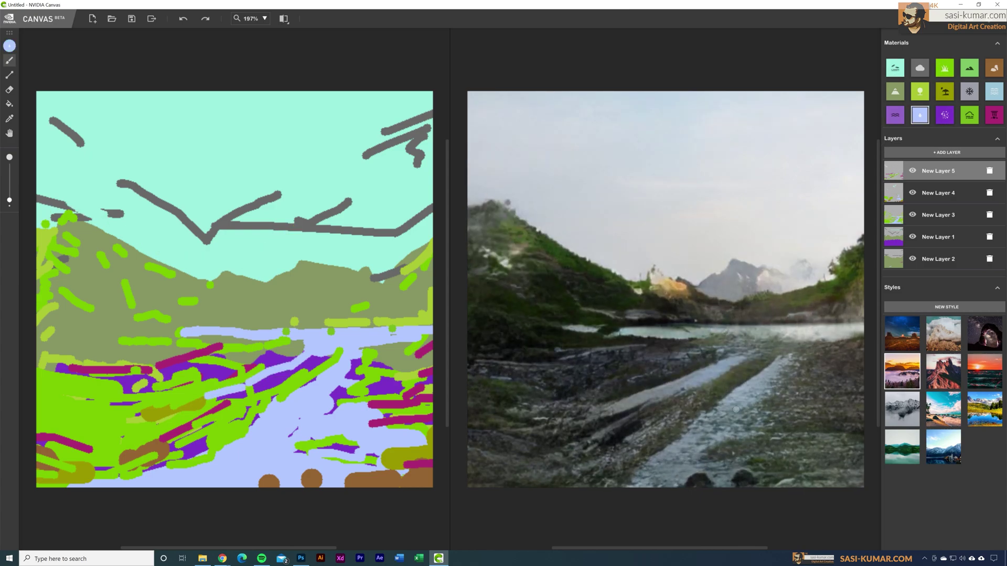
{"action": "left_click_drag", "start_coordinate": [348, 480], "coordinate": [419, 469]}
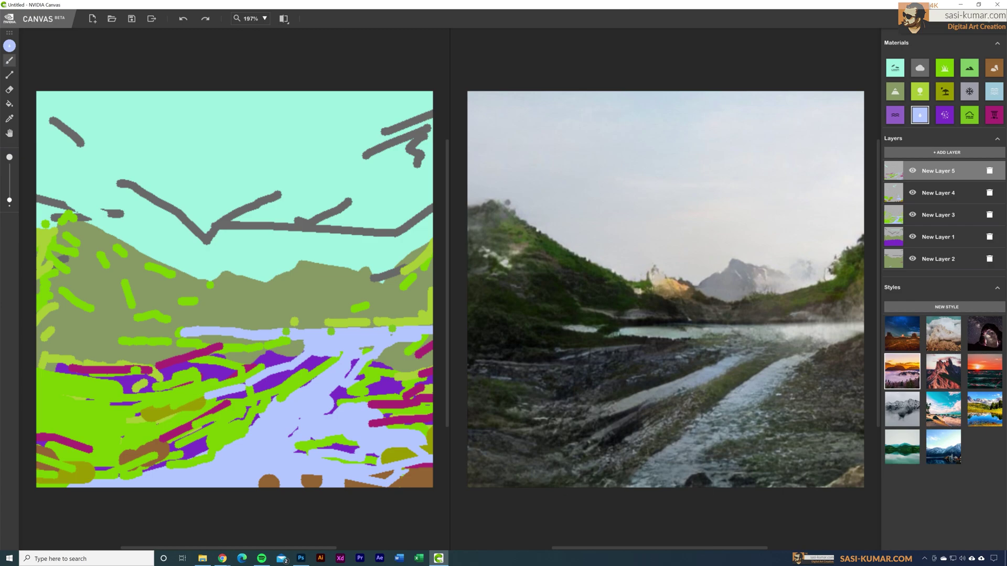
{"action": "left_click_drag", "start_coordinate": [860, 321], "coordinate": [700, 328]}
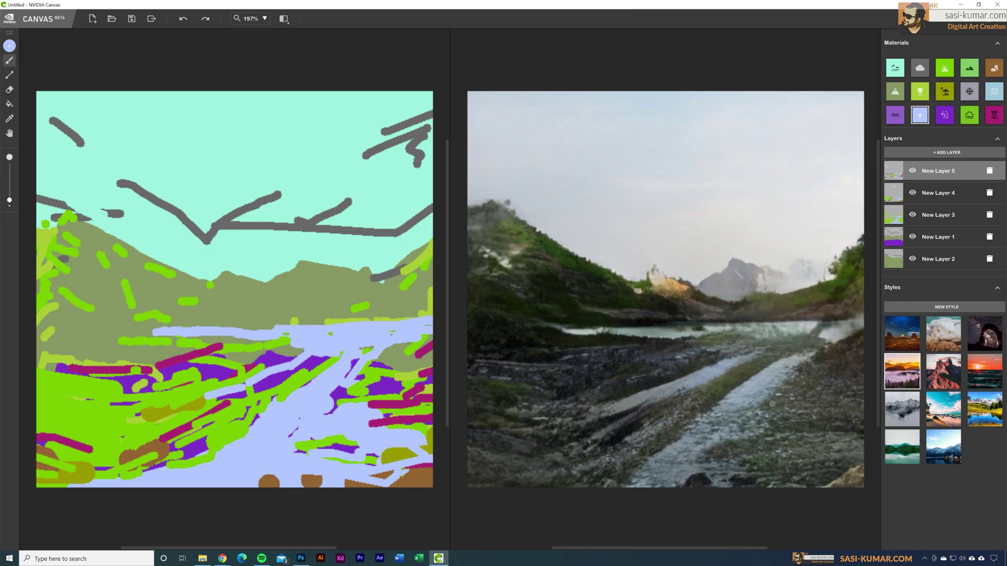
Sample materials from the artwork and touch up the upper river beside the right bank
{"action": "left_click", "coordinate": [847, 368], "text": "alt"}
{"action": "left_click_drag", "start_coordinate": [763, 367], "coordinate": [797, 362]}
{"action": "left_click", "coordinate": [663, 433], "text": "alt"}
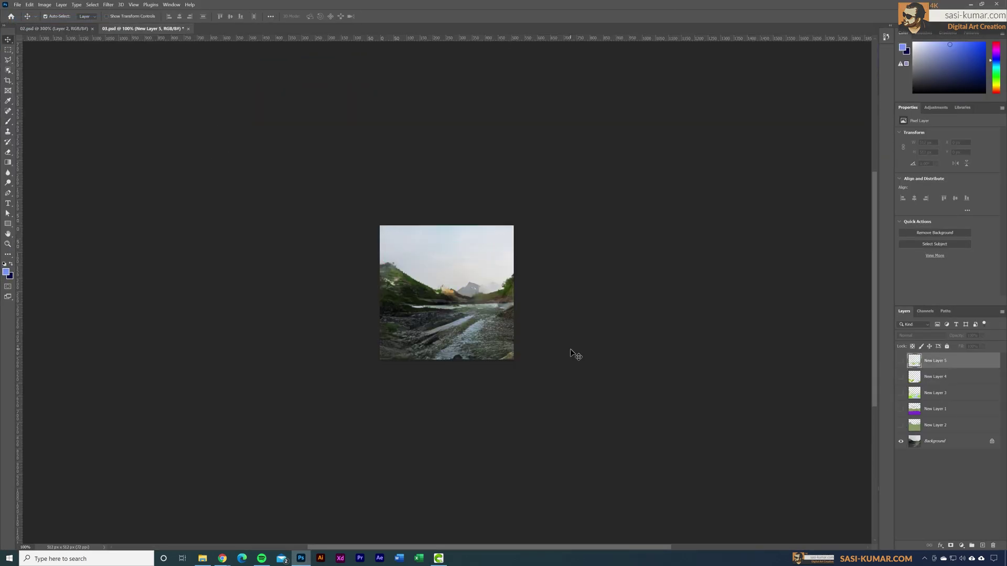
In Photoshop, apply Camera Raw settings to 03.psd's background image: tint +13, vignetting -21, temperature +12 and shadows -12
{"action": "left_click", "coordinate": [108, 4]}
{"action": "left_click", "coordinate": [153, 65]}
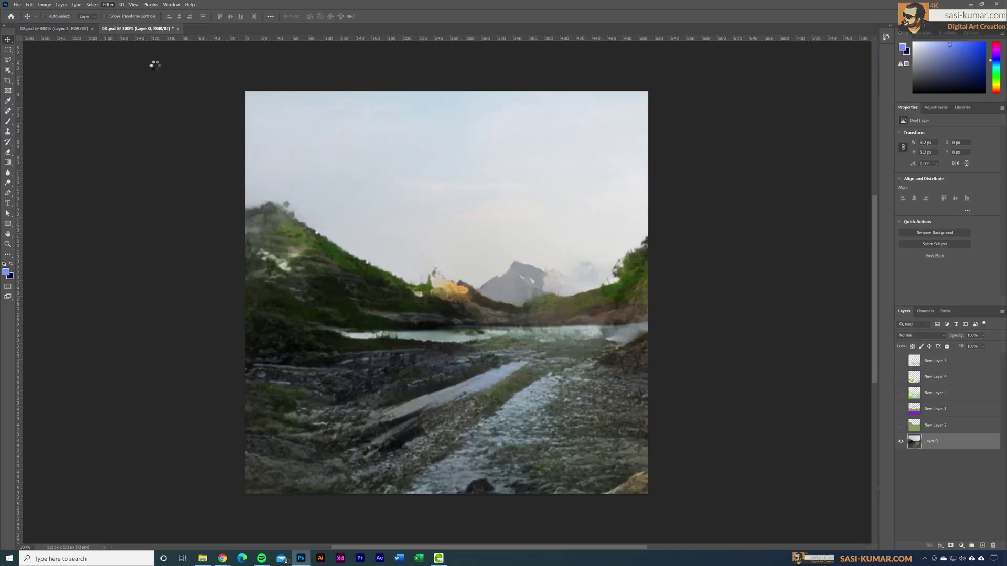
{"action": "left_click", "coordinate": [769, 180]}
{"action": "left_click_drag", "start_coordinate": [806, 222], "coordinate": [815, 224]}
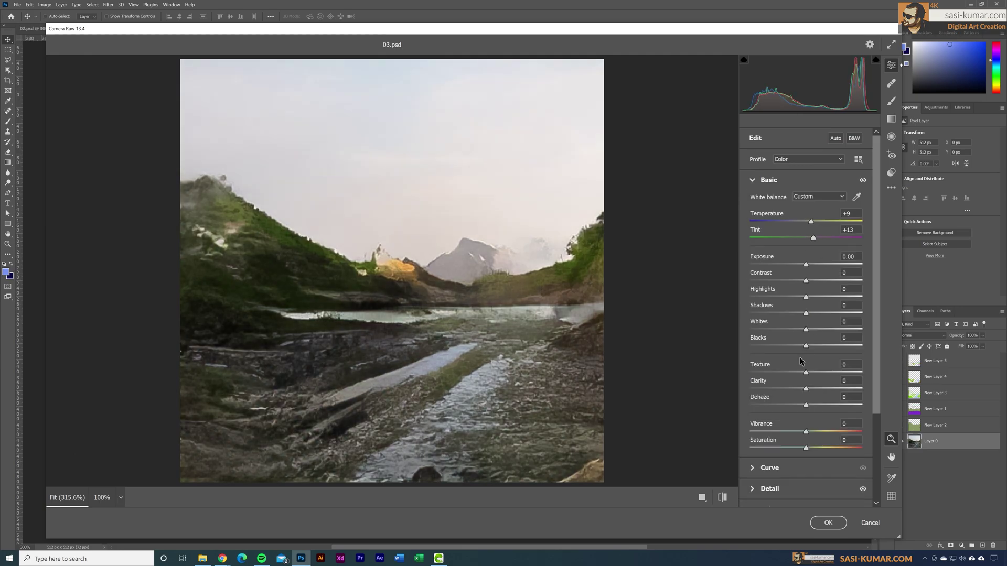
{"action": "left_click_drag", "start_coordinate": [806, 373], "coordinate": [795, 375]}
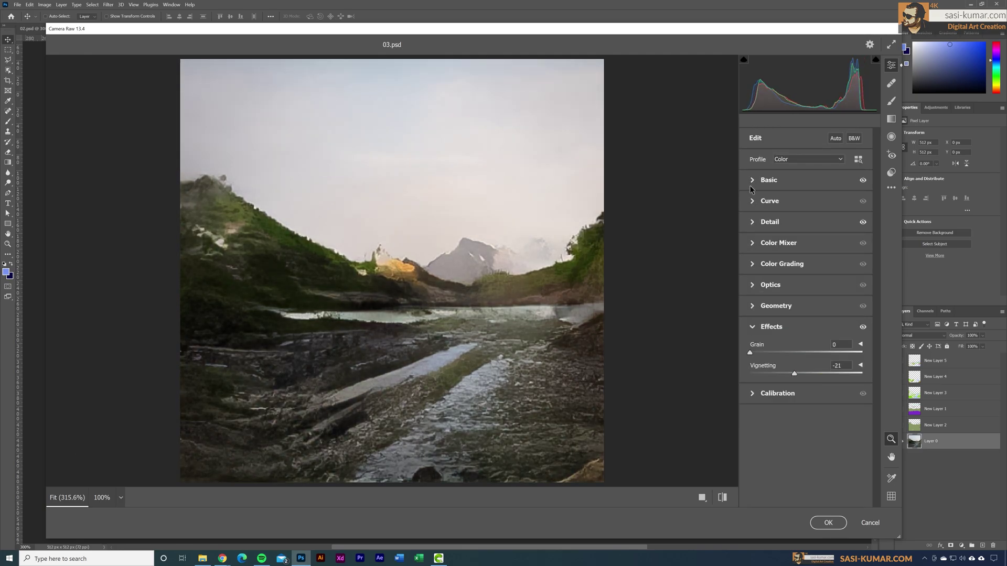
{"action": "left_click", "coordinate": [752, 182]}
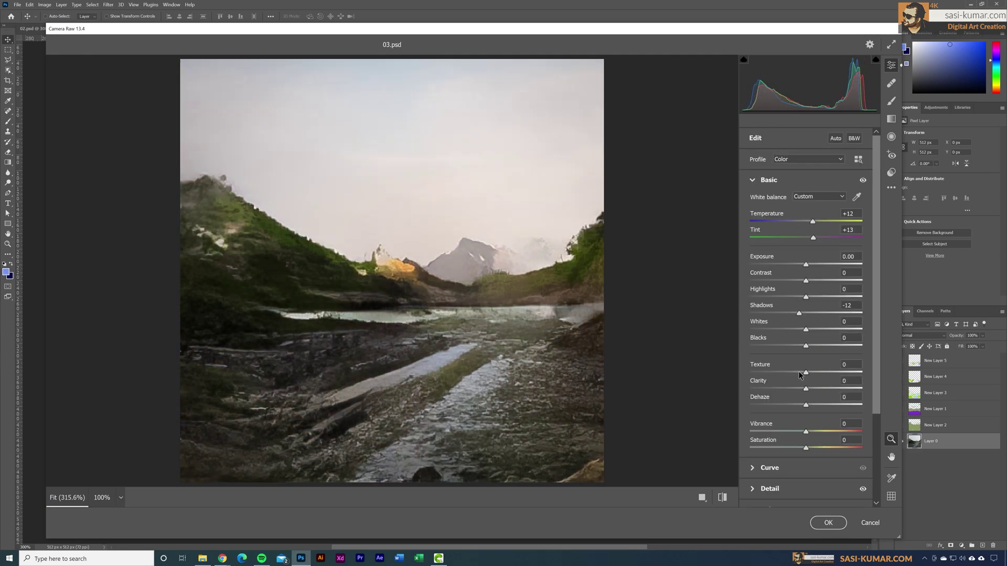
Adjust the Camera Raw tone curve by slightly lowering its highlights and darks
{"action": "left_click", "coordinate": [769, 468]}
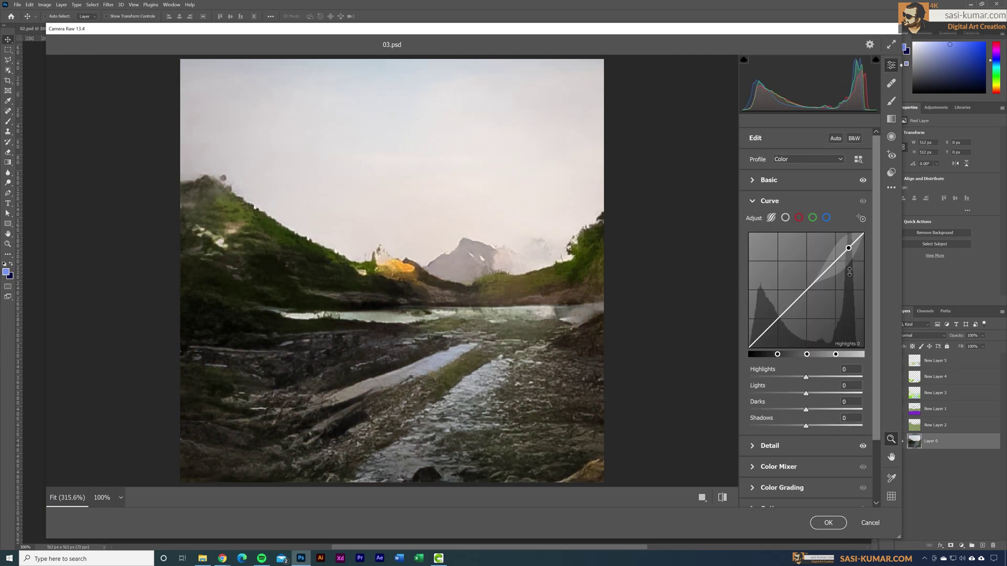
{"action": "left_click_drag", "start_coordinate": [840, 250], "coordinate": [838, 261]}
{"action": "left_click_drag", "start_coordinate": [776, 315], "coordinate": [778, 318]}
Shift the highlights towards green with Color Grading and apply the Camera Raw filter
{"action": "left_click", "coordinate": [837, 487]}
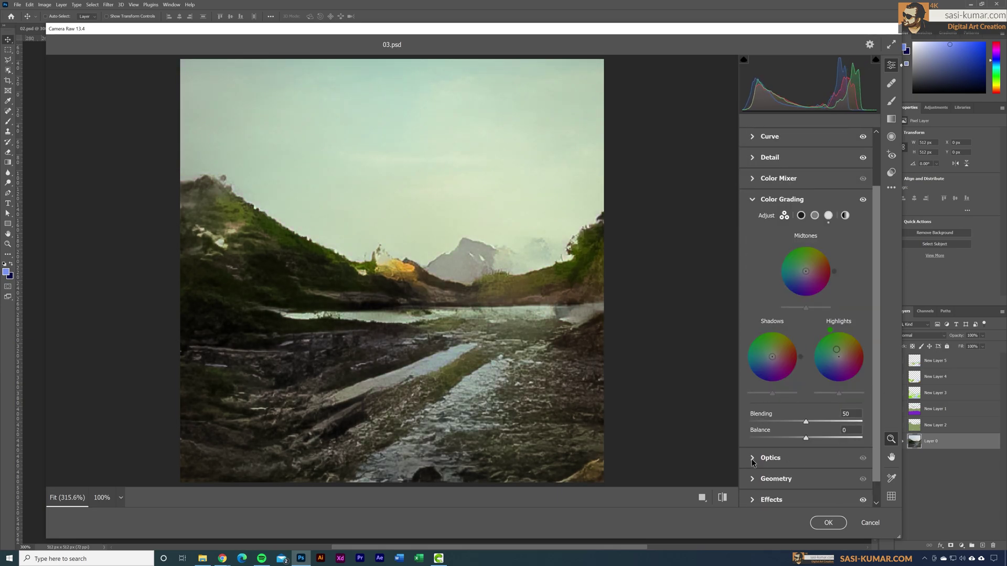
{"action": "left_click", "coordinate": [753, 458]}
{"action": "key", "text": "Return"}
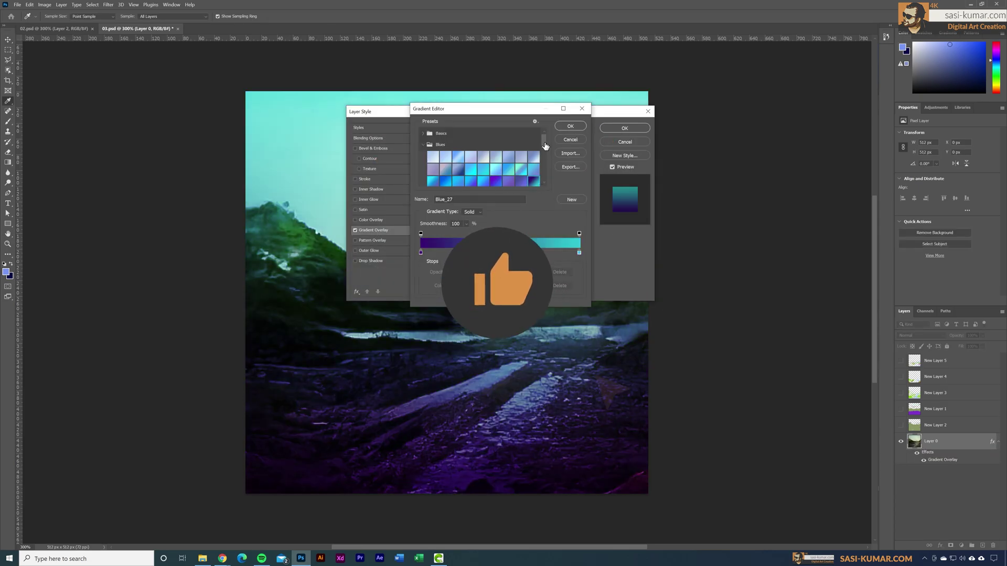
Apply a purple-to-cyan Gradient Overlay to Layer 0 in Overlay blend mode at 14% opacity
{"action": "left_click_drag", "start_coordinate": [525, 150], "coordinate": [491, 151]}
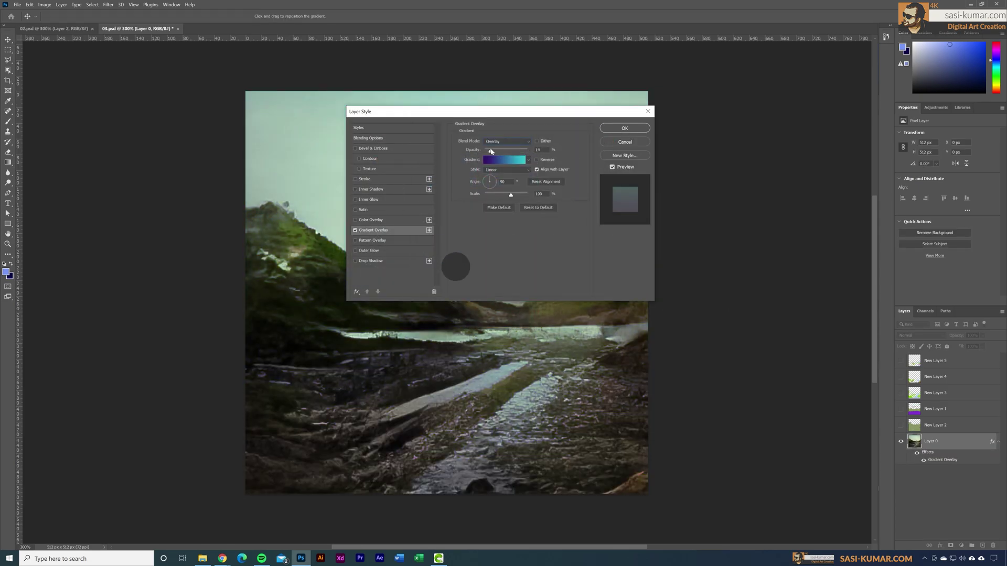
{"action": "key", "text": "Return"}
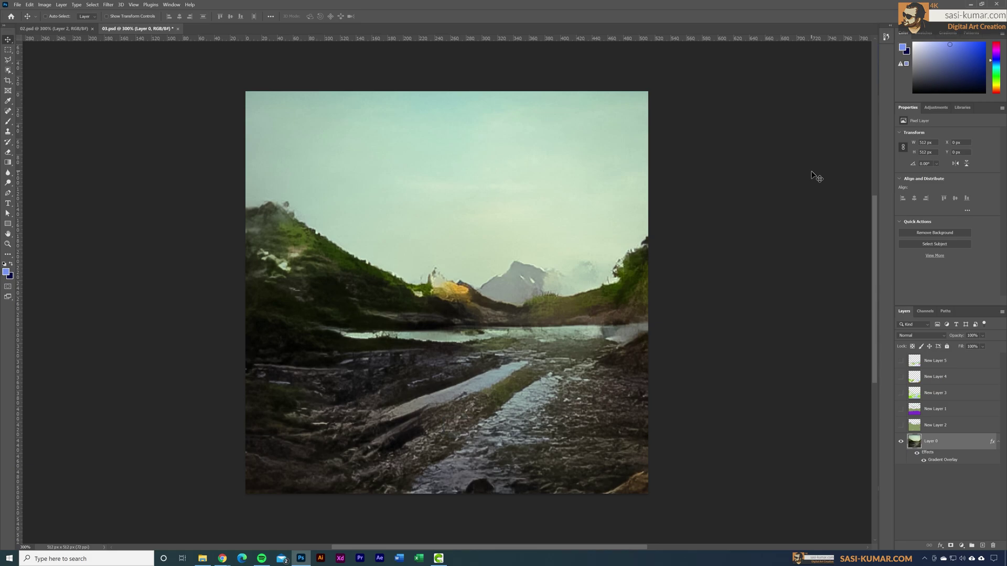